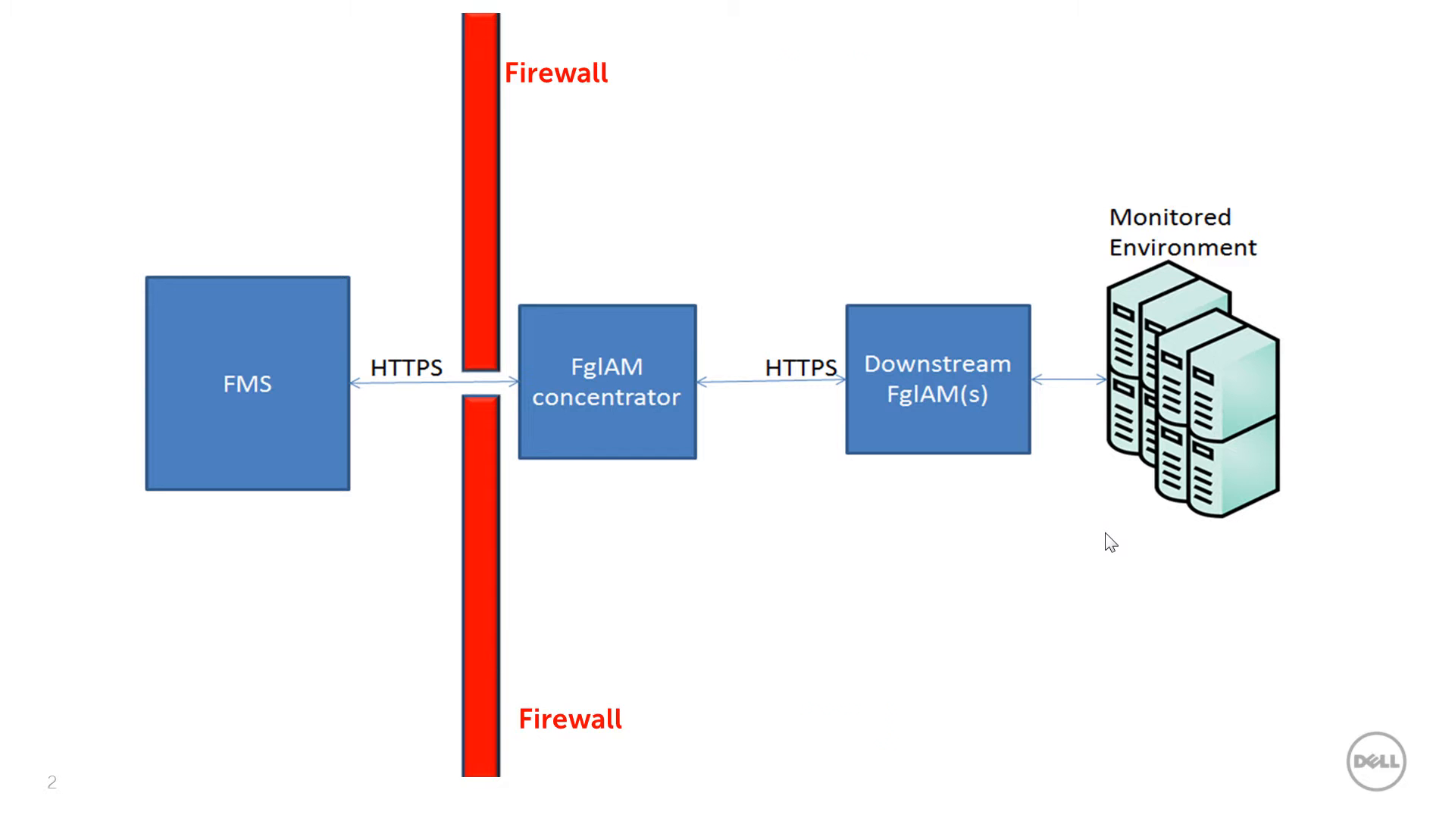
key(Right)
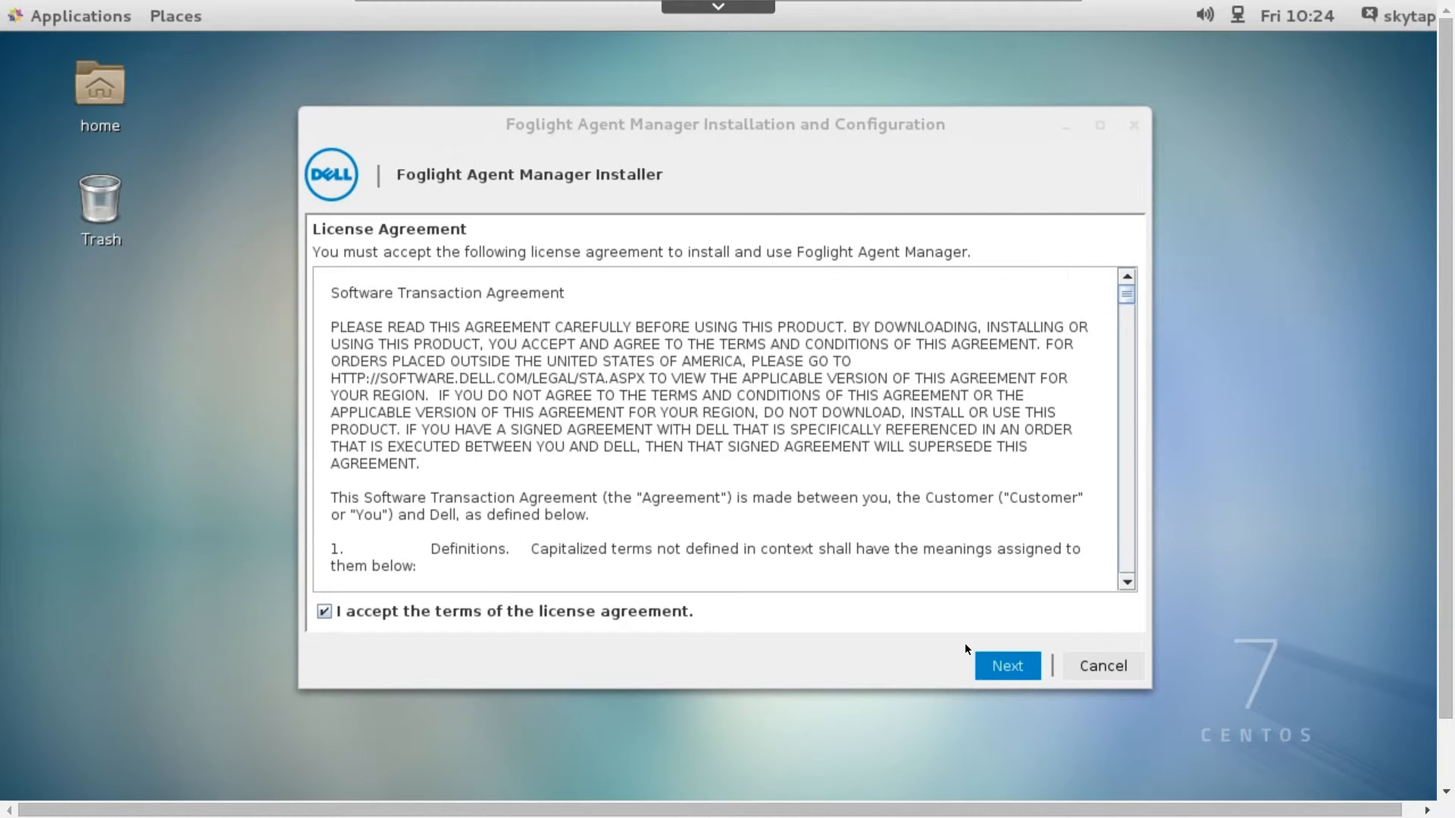
Accept the license, confirm installing into /home/skytap/dell/foglightagentmanager, and keep concentrator as the host display name.
click(1008, 667)
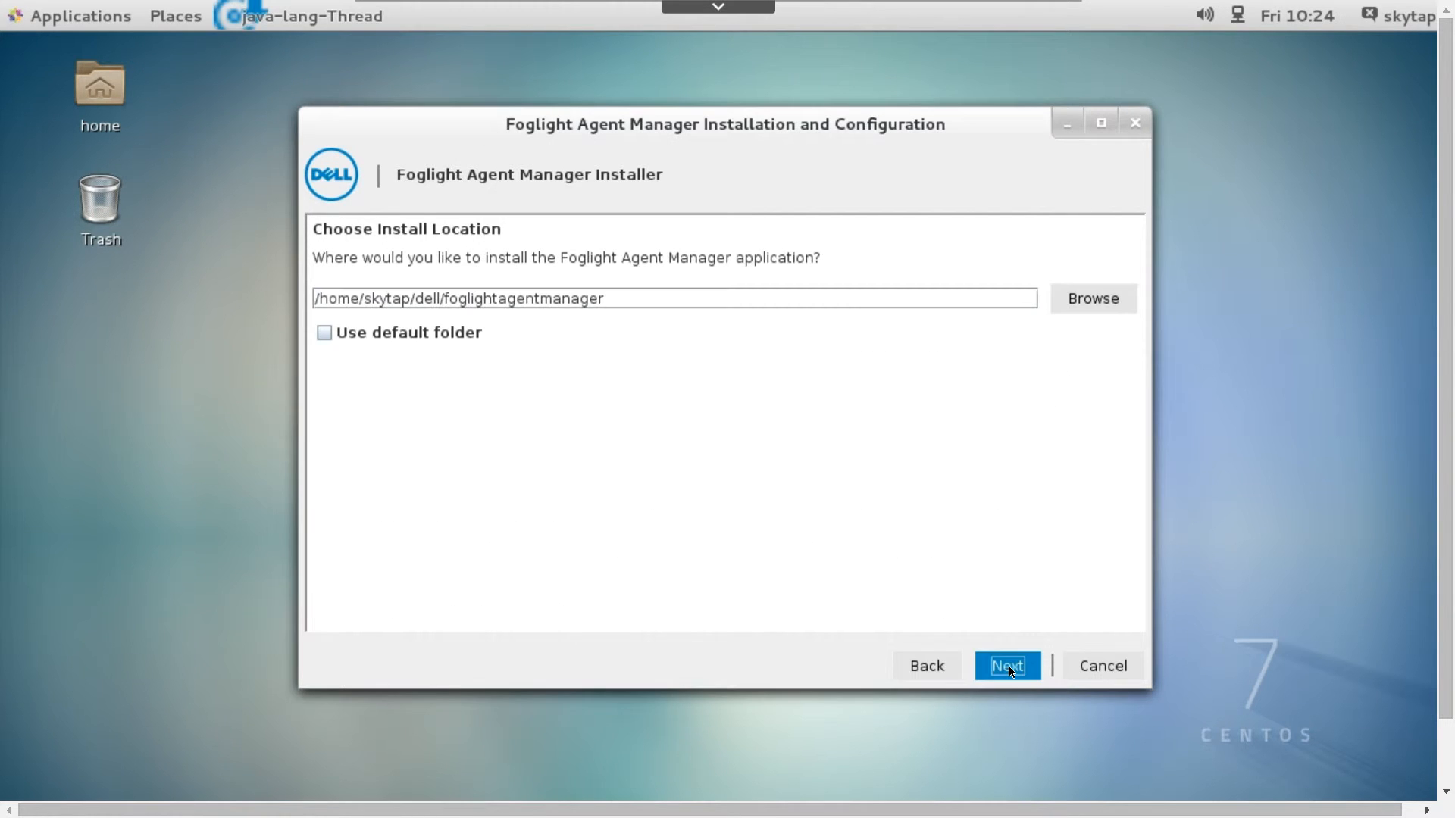
click(1009, 667)
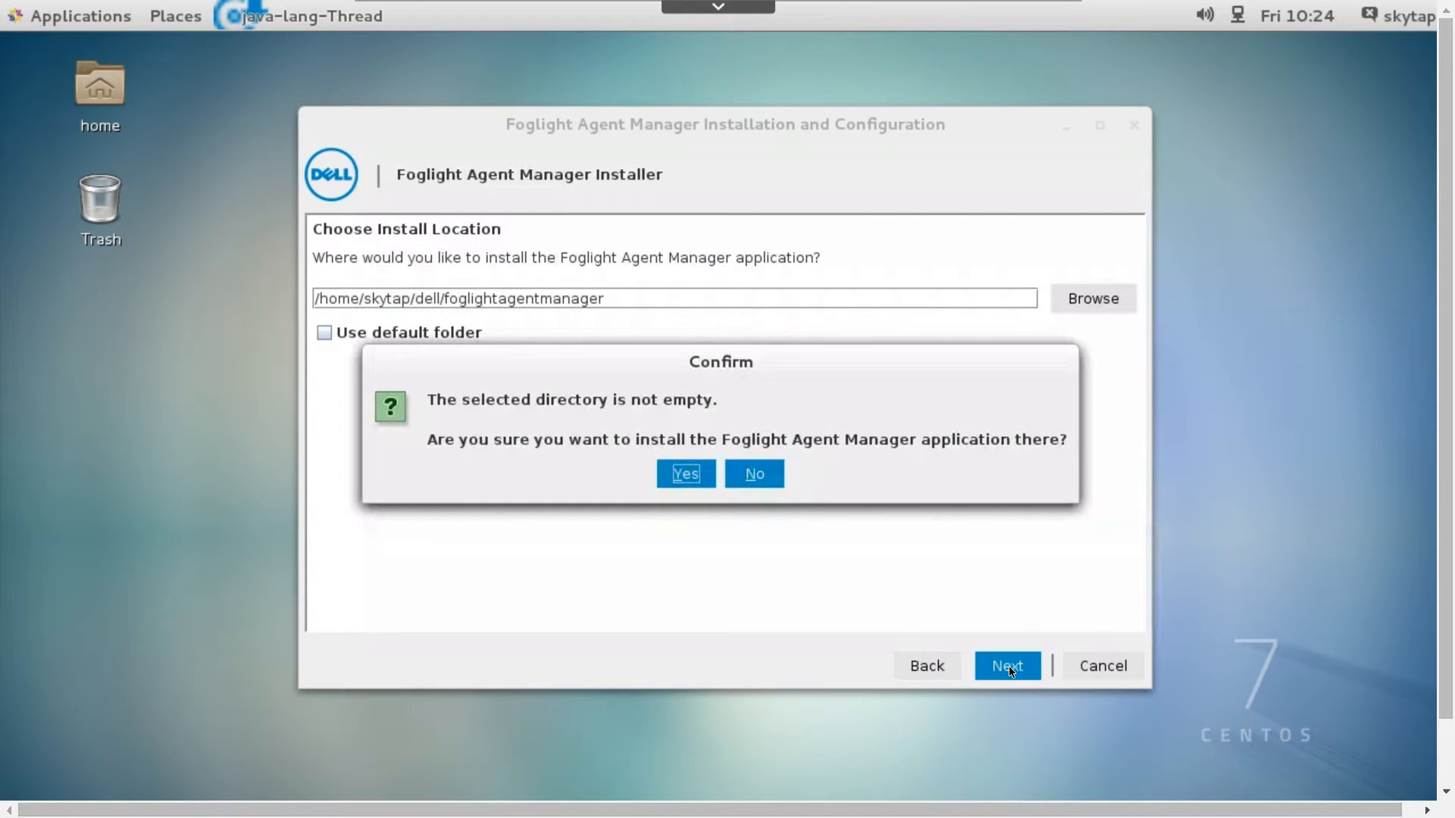
click(686, 475)
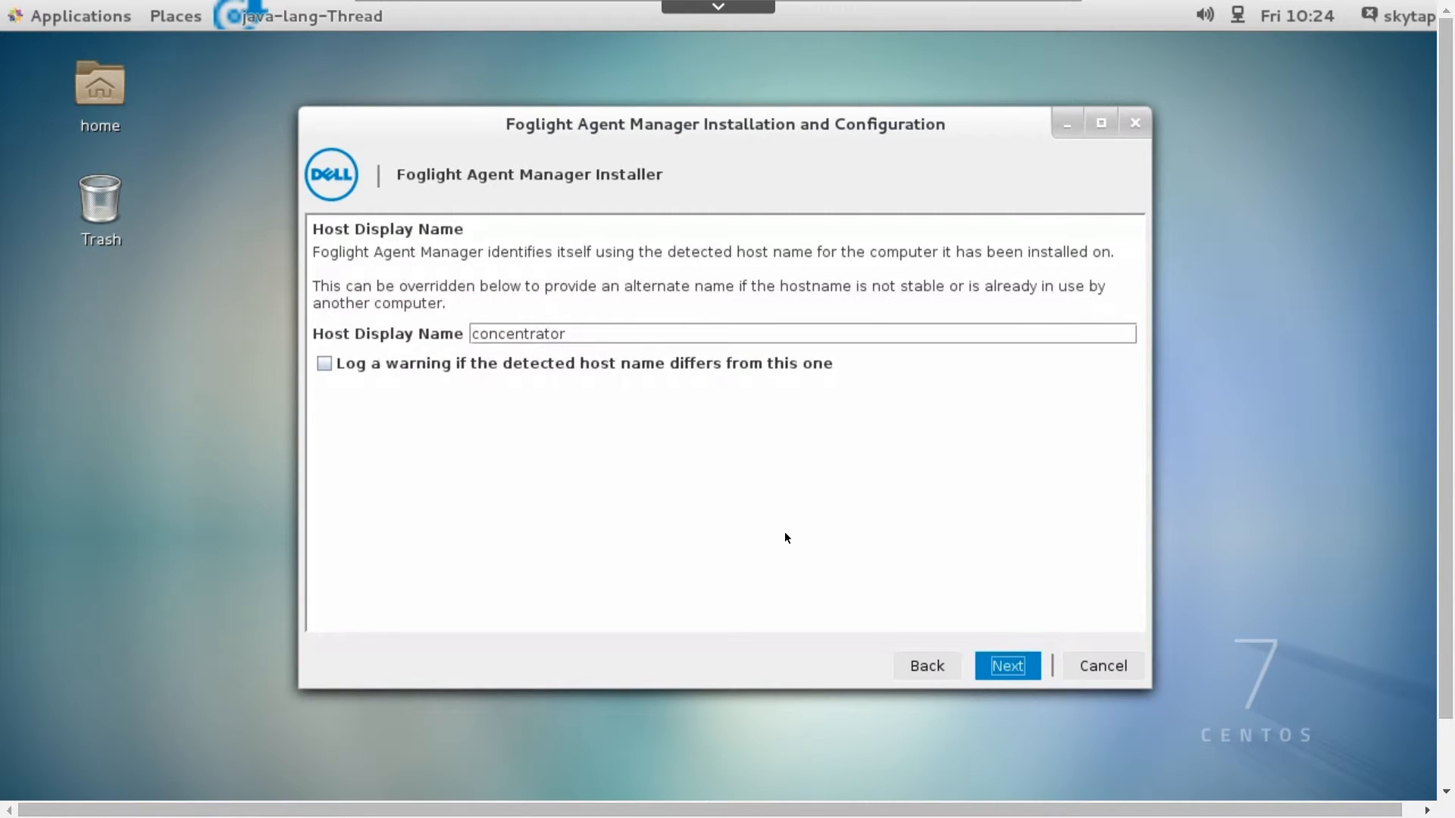
click(1014, 677)
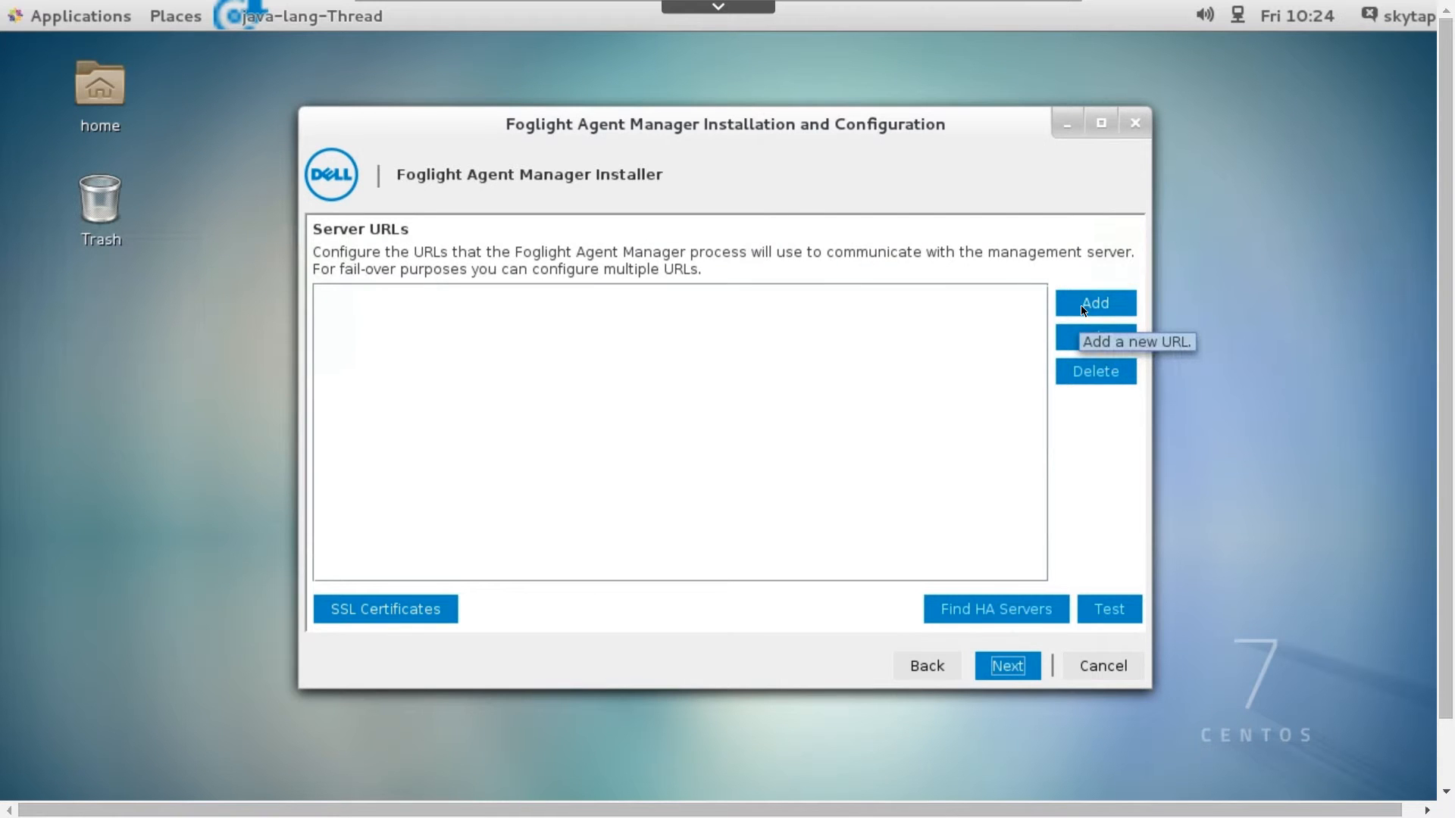
Add a server URL for host fms on port 8443 and test its connectivity.
click(1081, 305)
text(fms)
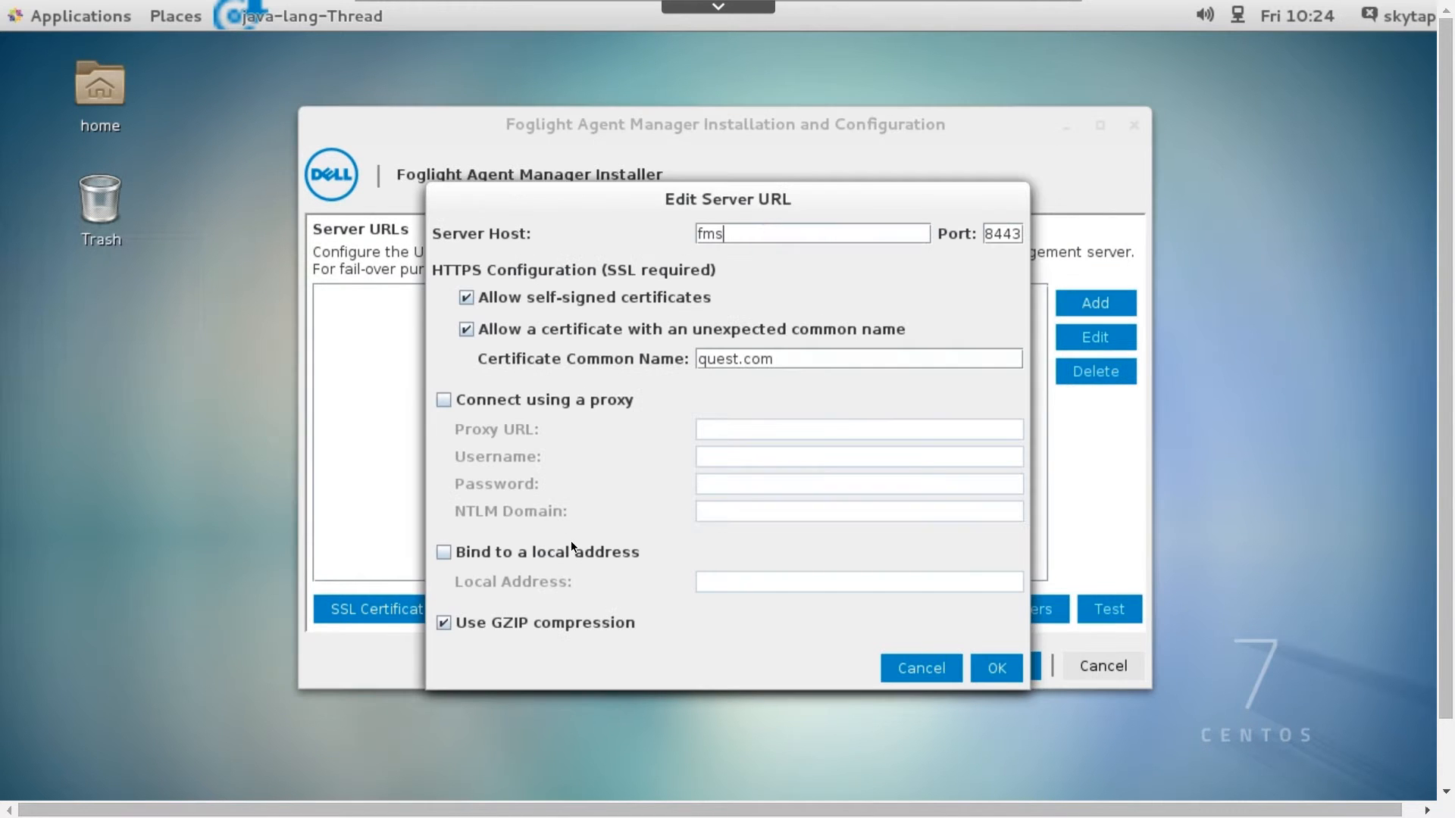
click(989, 671)
click(1113, 608)
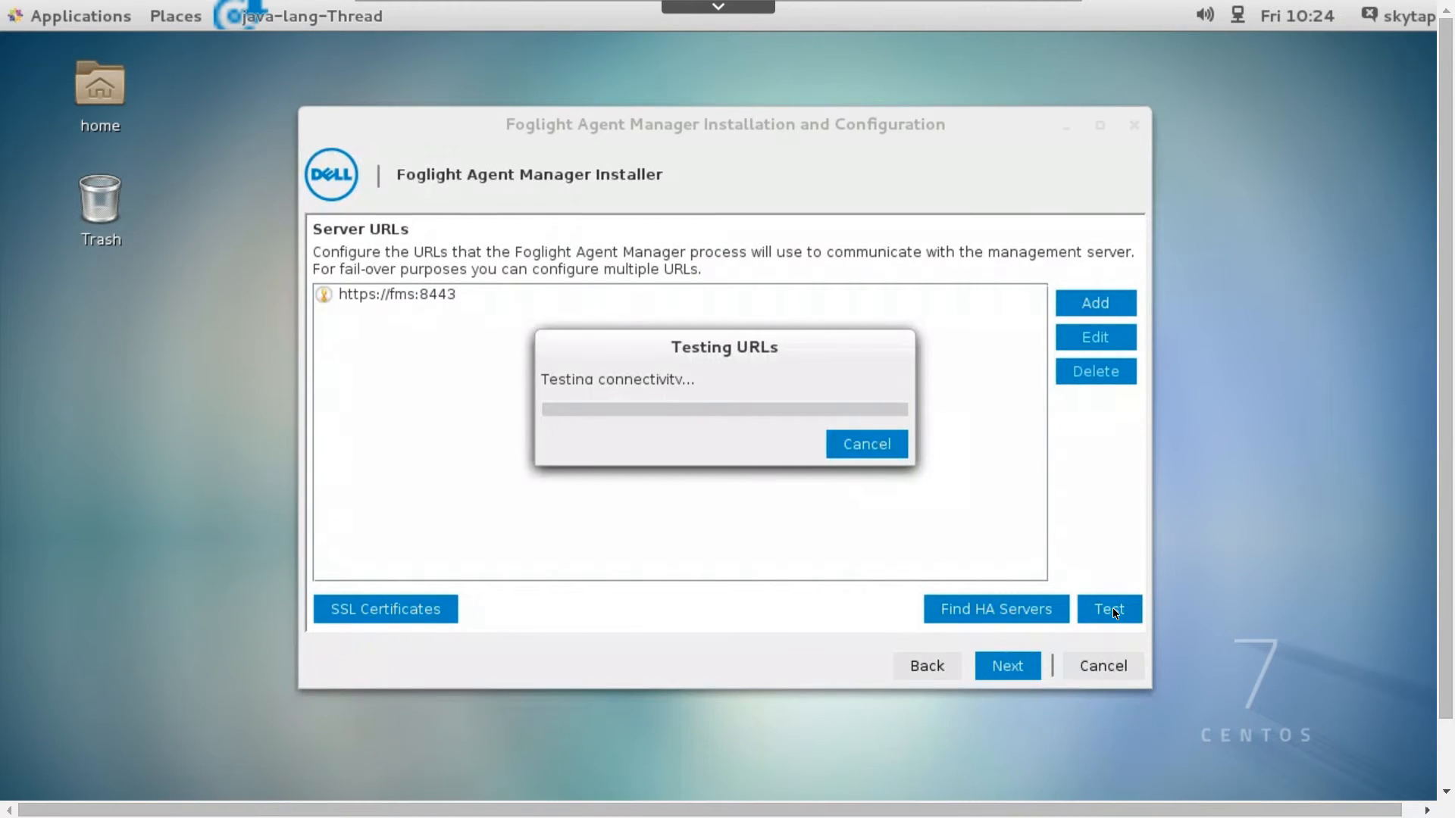
click(1011, 665)
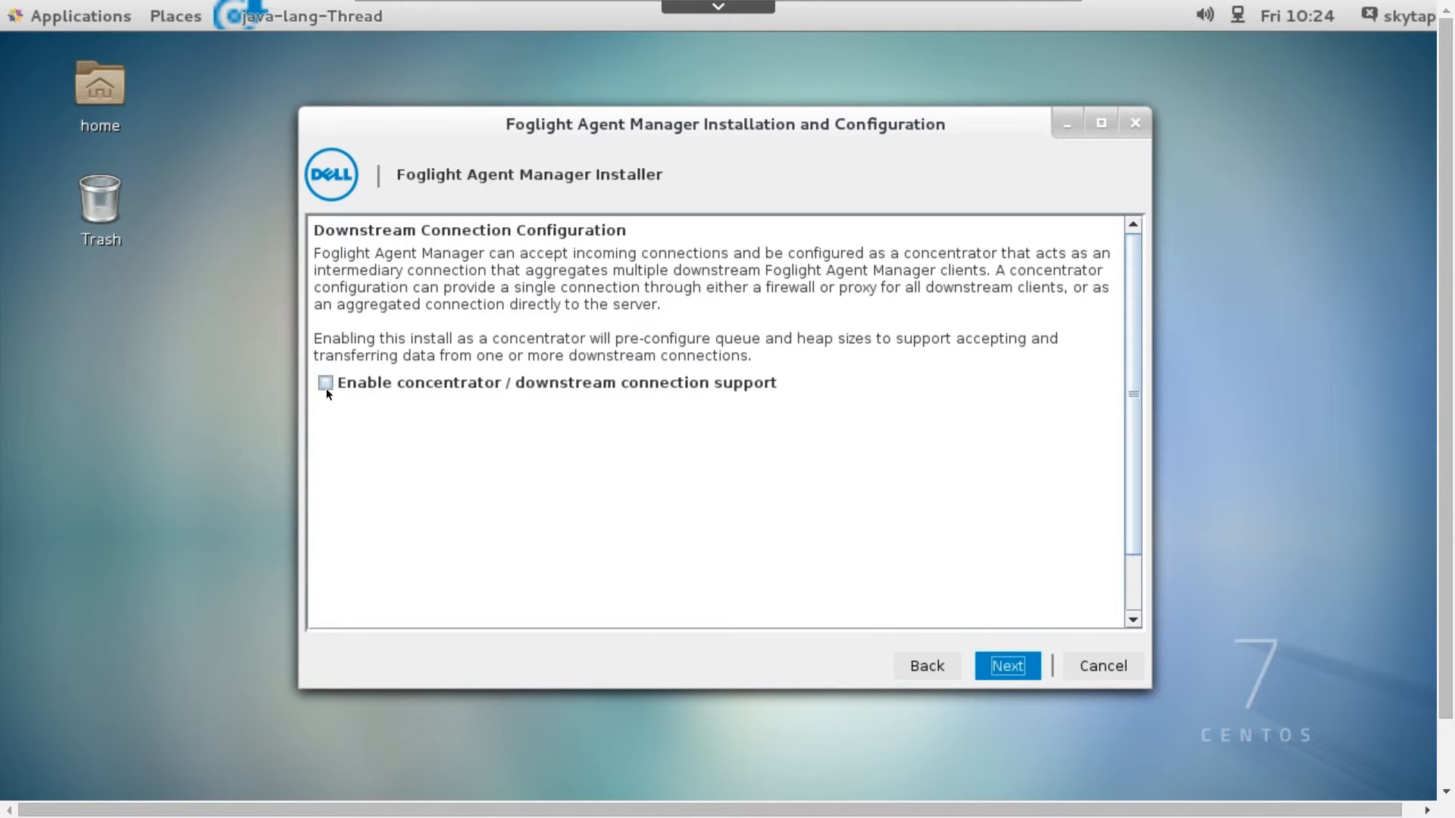
Enable concentrator / downstream connection support and set up port 15872 with concentrator as the certificate host name.
click(326, 383)
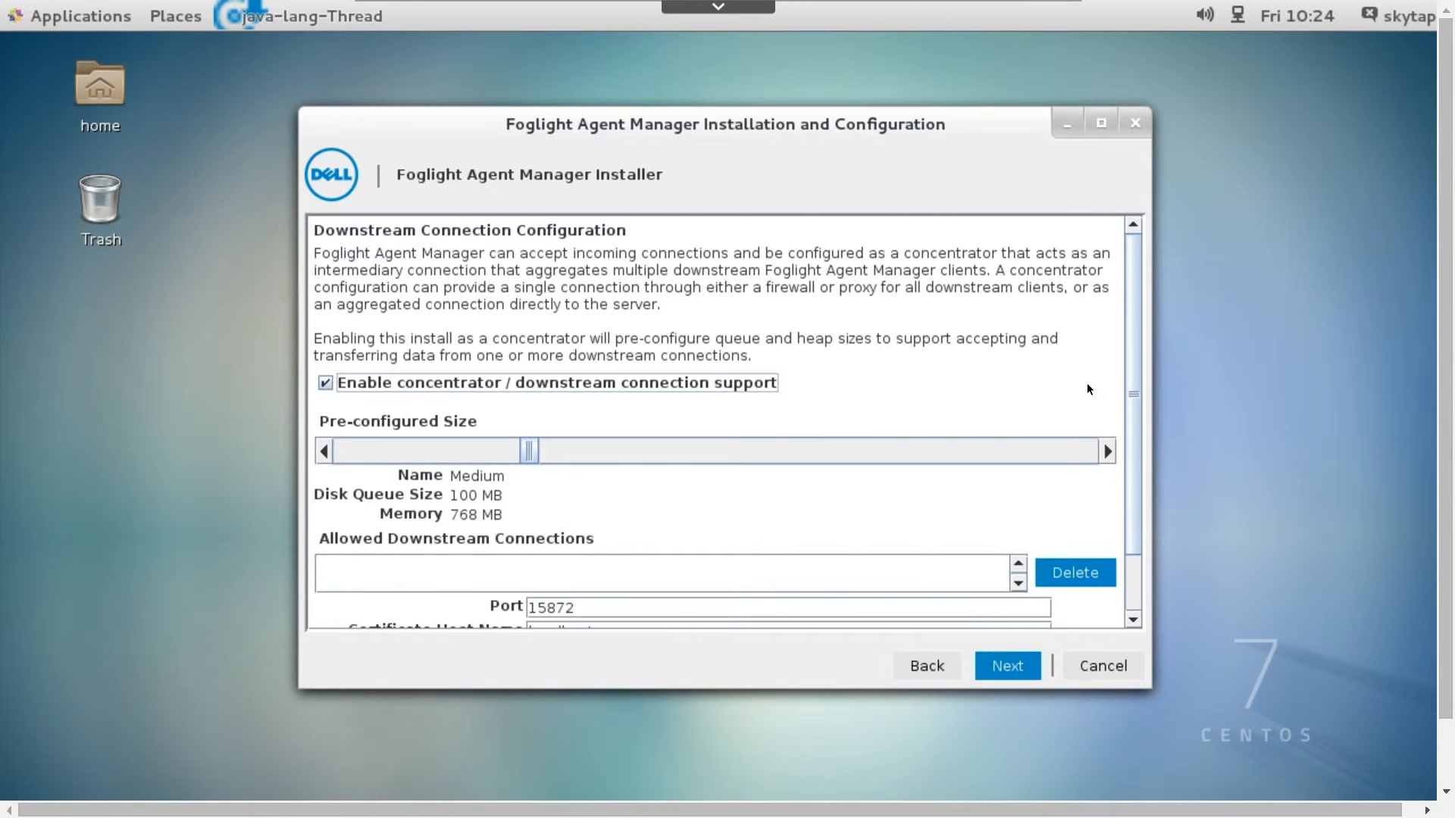
scroll(664, 444, down, 1)
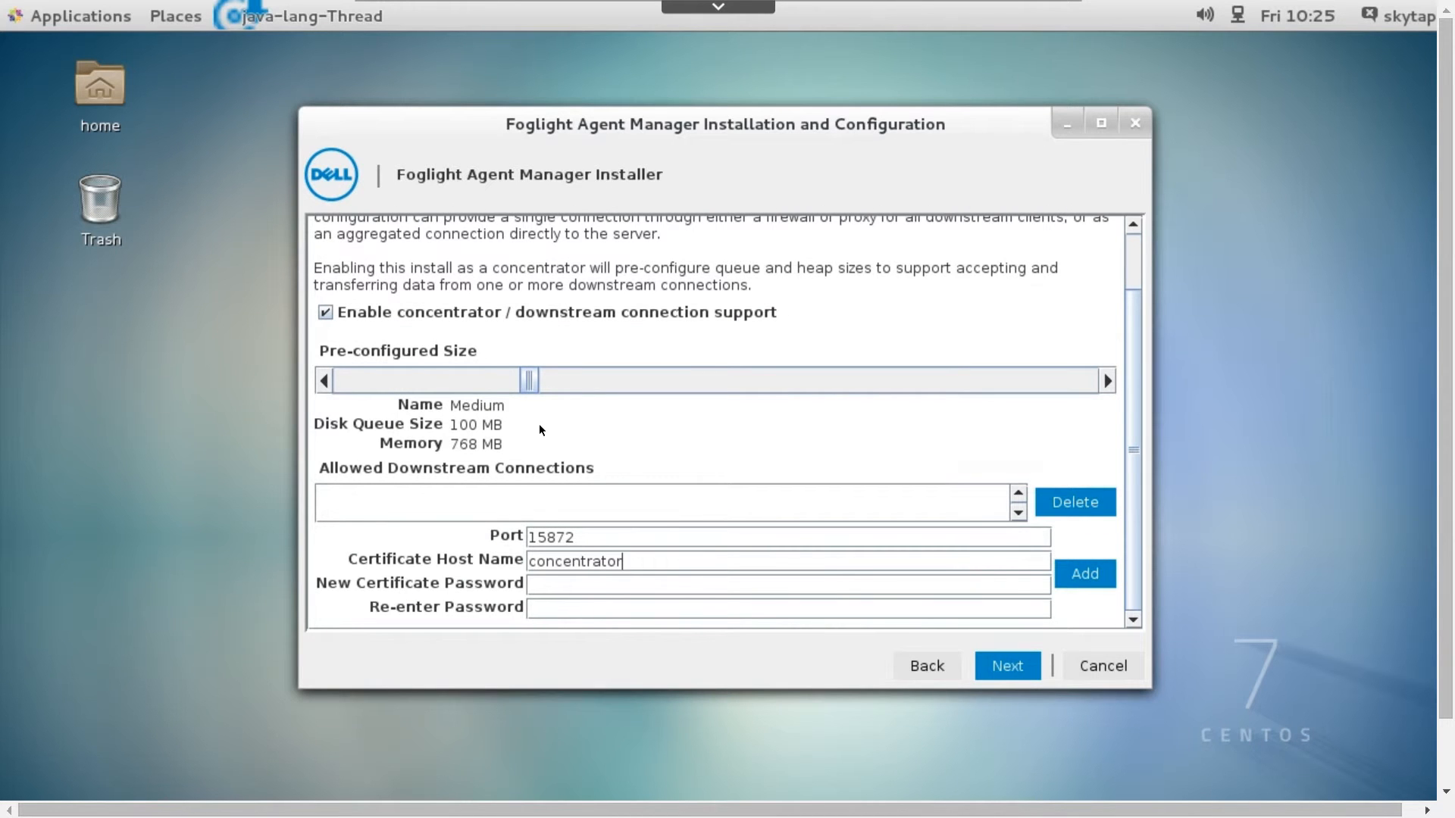
click(589, 538)
key(ctrl+a)
Enter and confirm the new certificate password to add the downstream connection, and copy the certificate host name.
click(633, 588)
text(••••••••)
key(Tab)
text(••••••••)
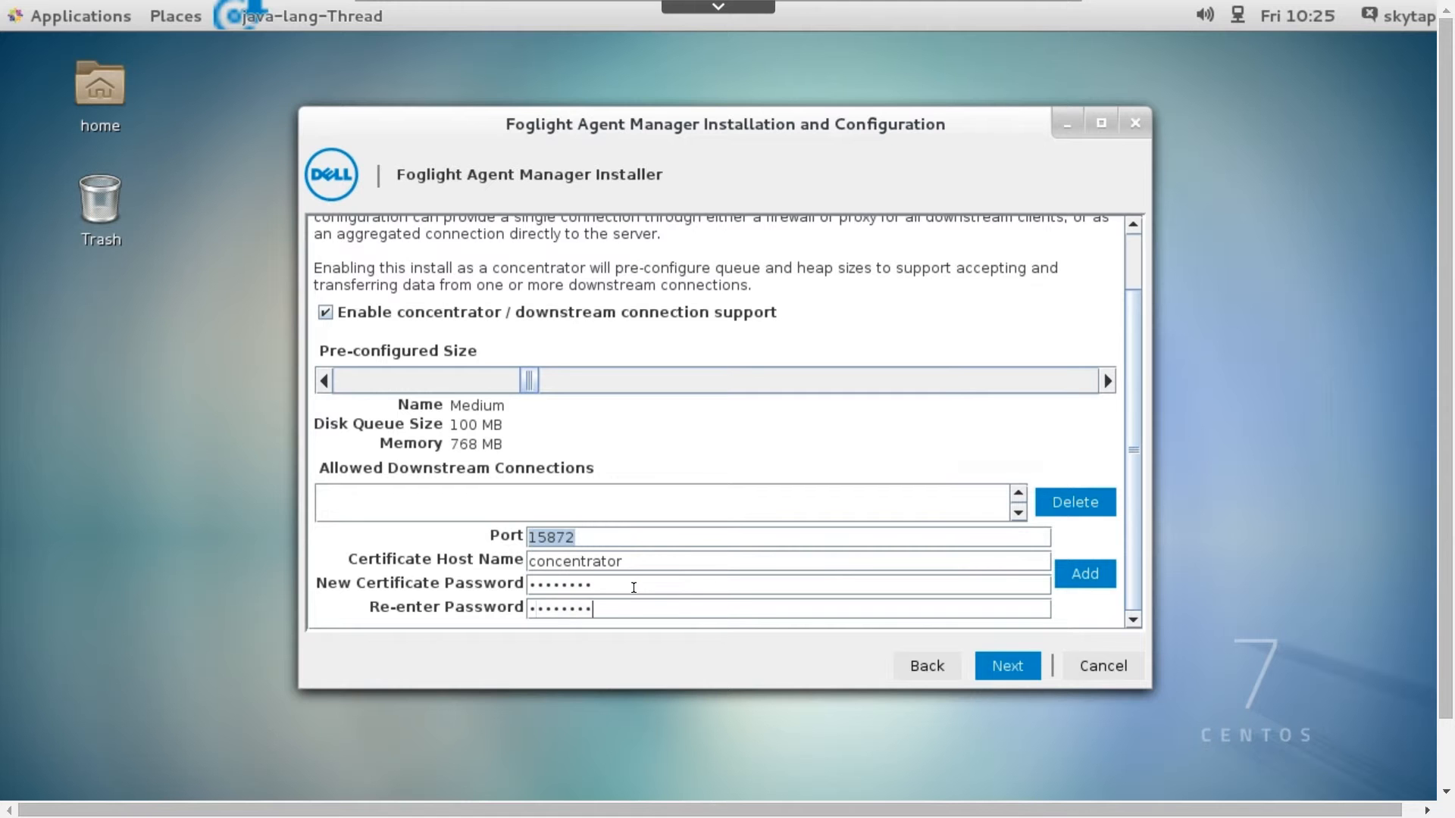
click(1086, 575)
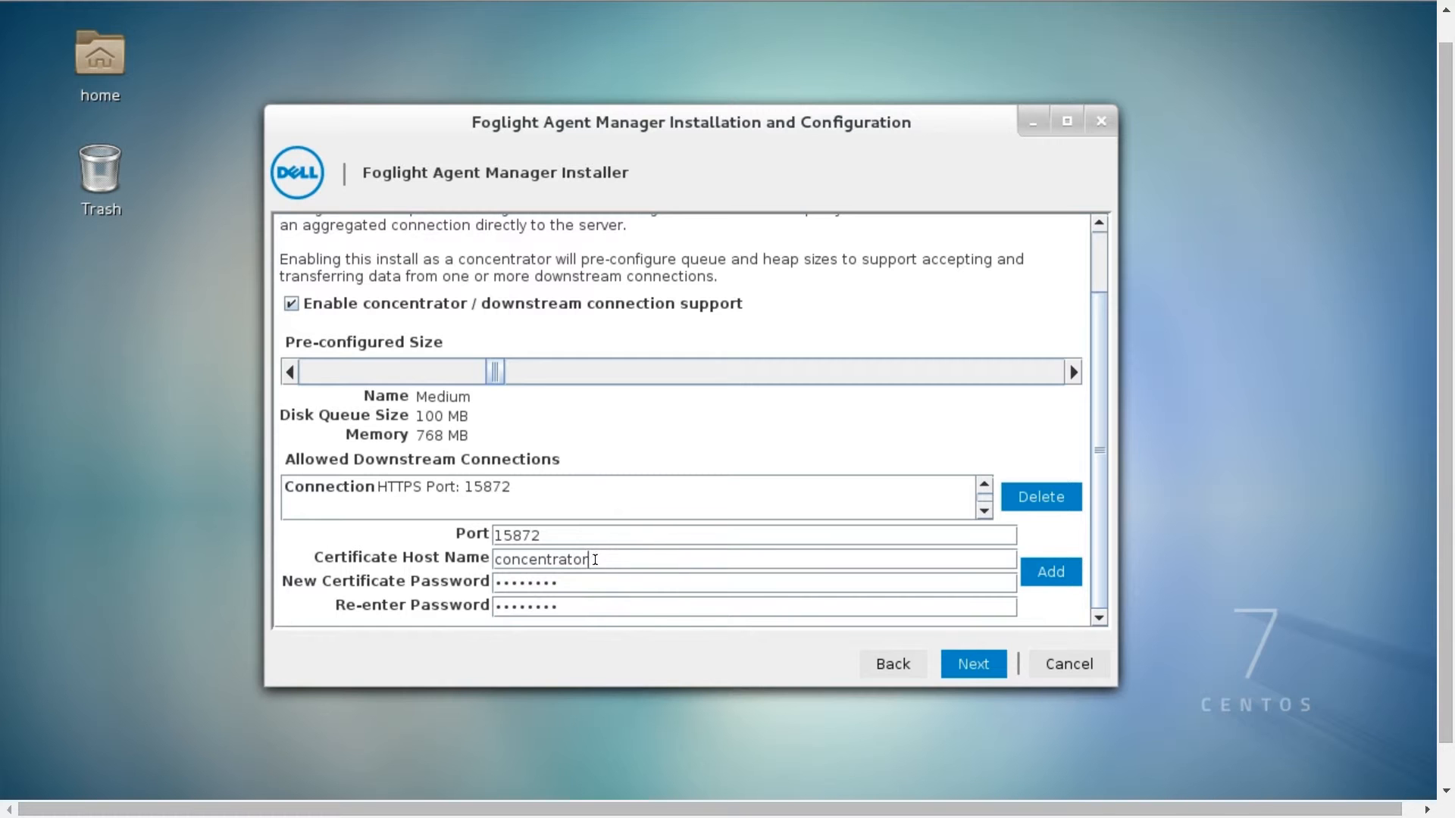
drag(588, 559, 475, 564)
key(ctrl+c)
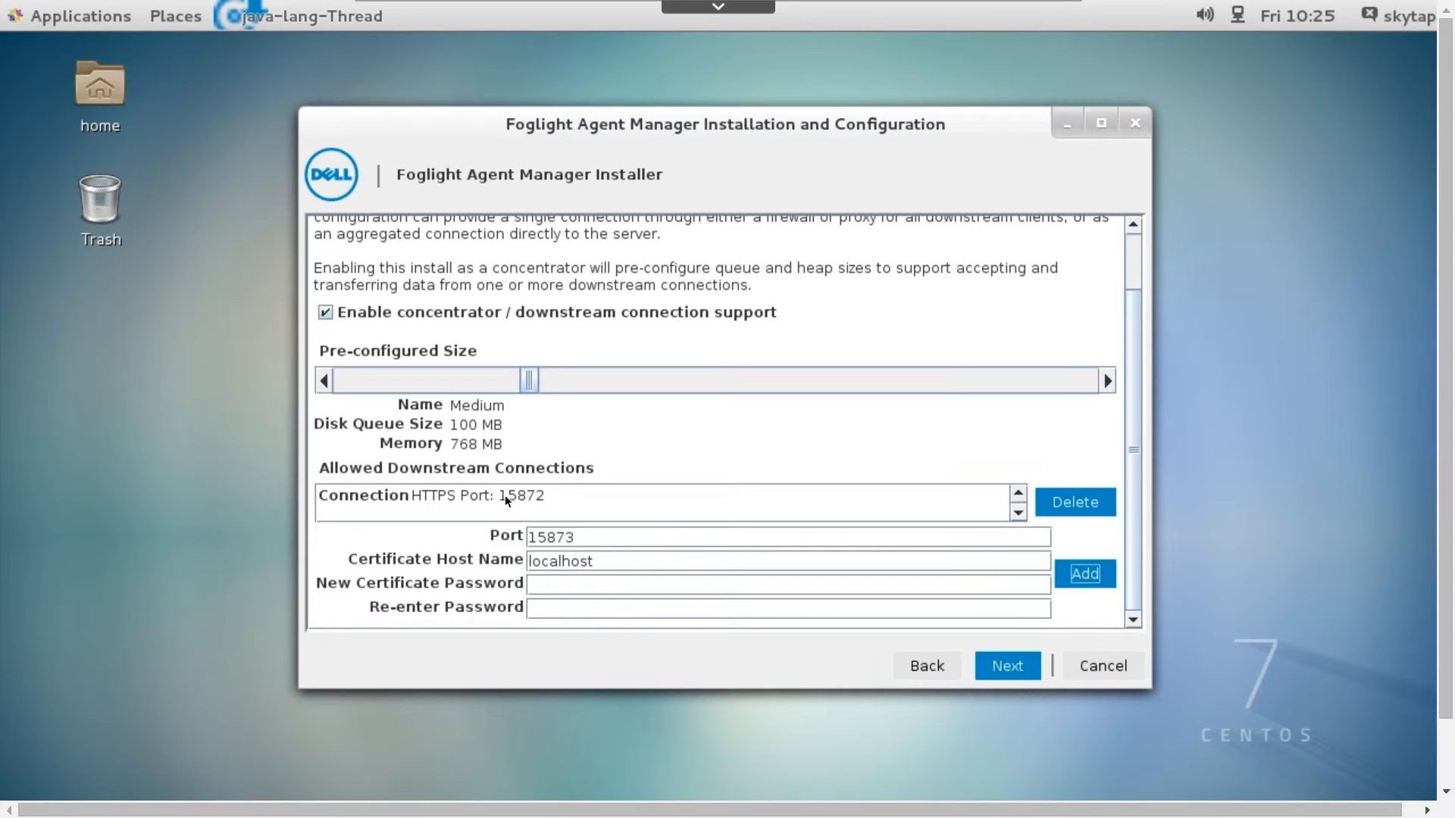
Keep /usr/bin/sudo as the secure launcher, accept the startup script defaults, and finish the concentrator installation.
click(1008, 667)
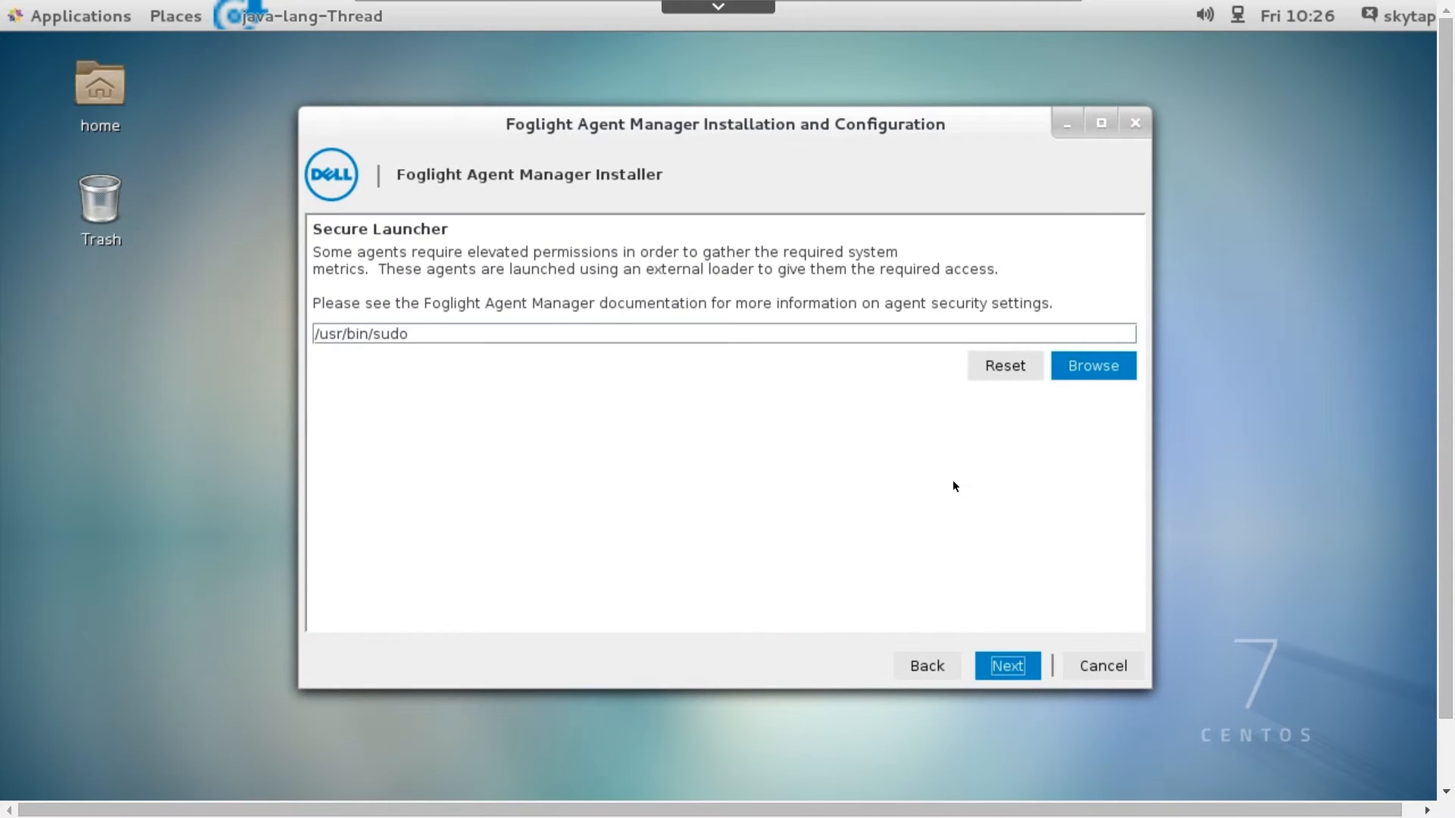
click(1011, 666)
click(1007, 666)
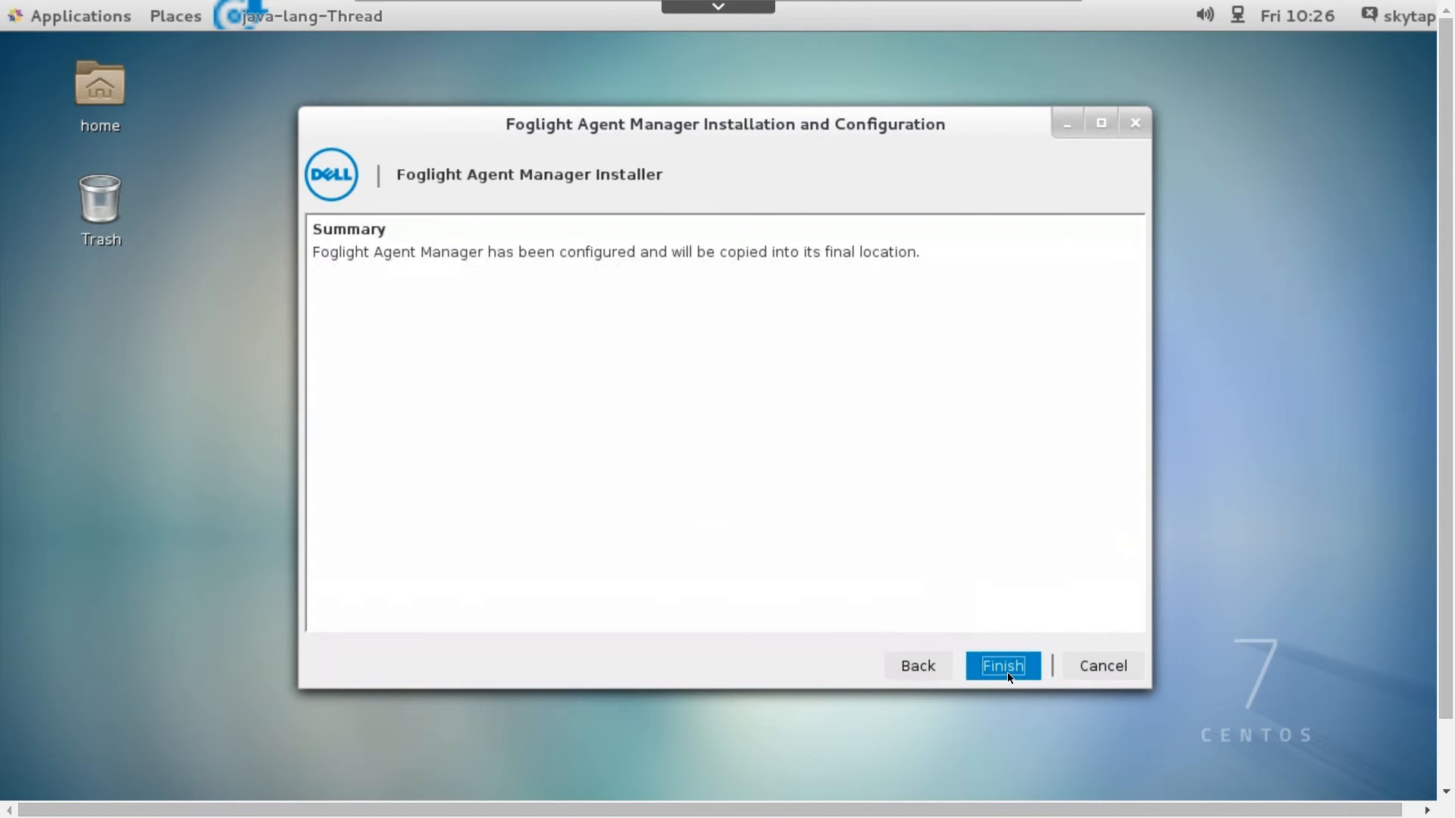
click(1009, 673)
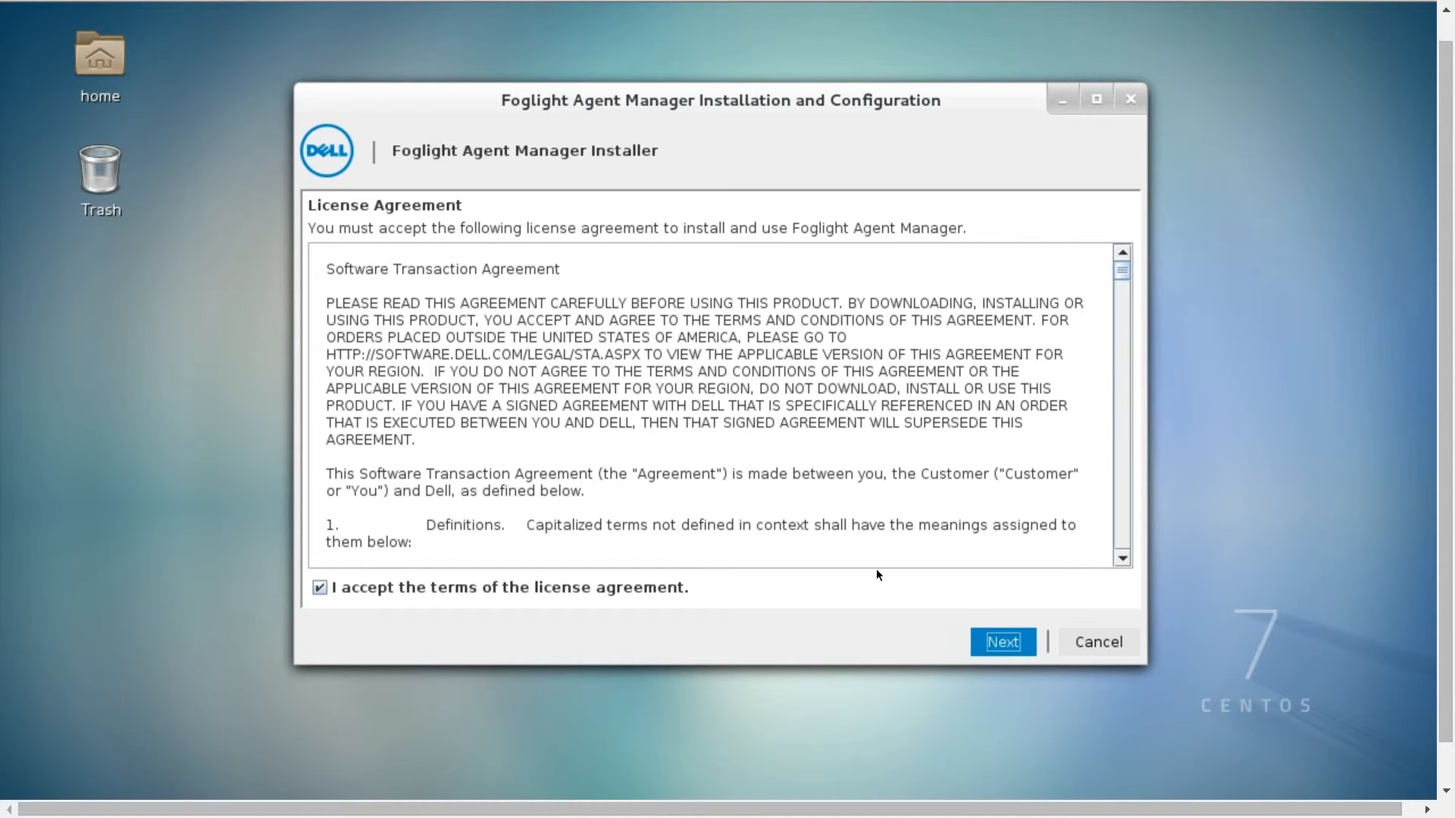
Proceed through the downstream Agent Manager installer to its server URLs and add one with host concentrator and port 15872.
key(Return)
click(997, 632)
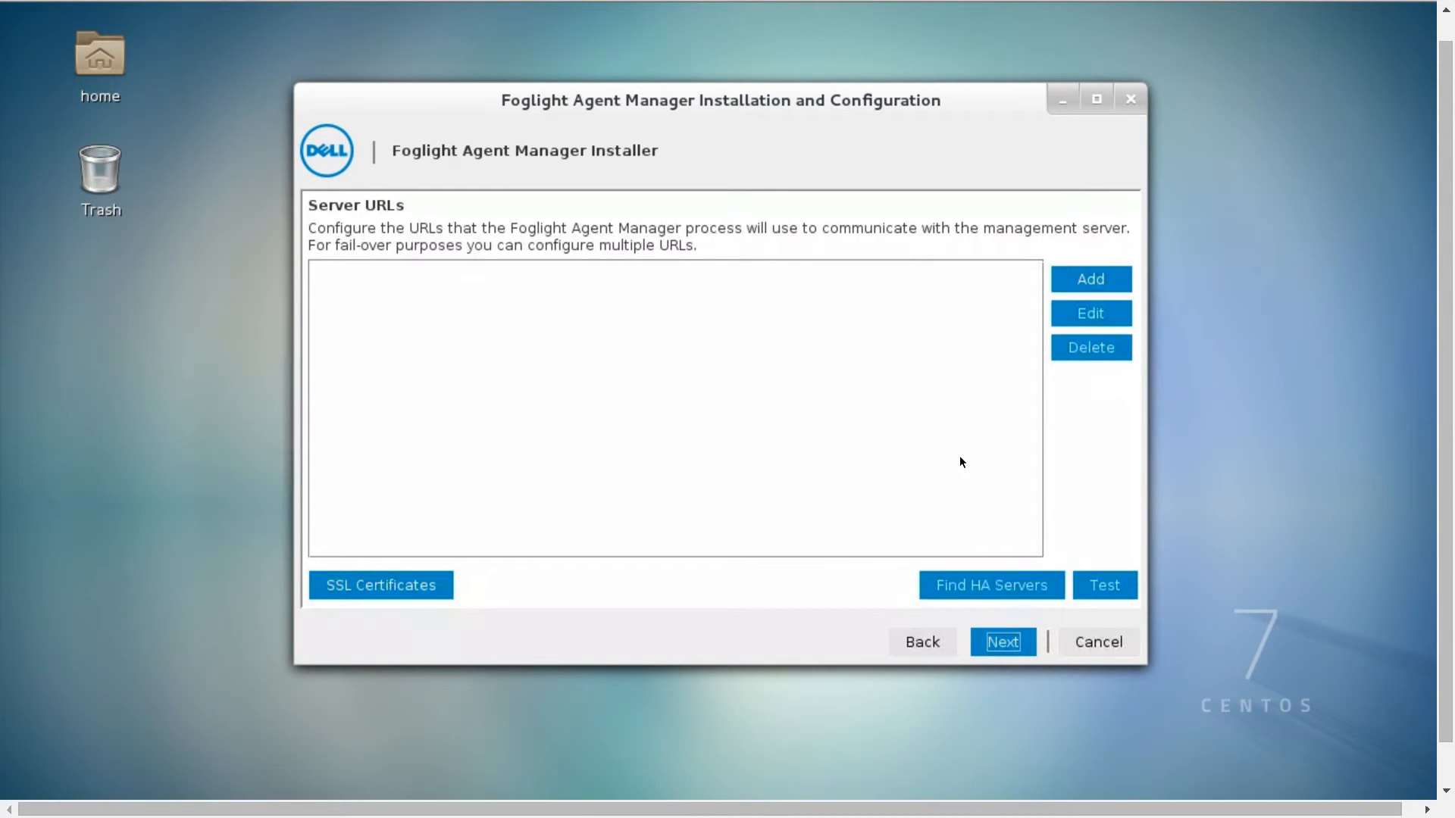
click(1092, 279)
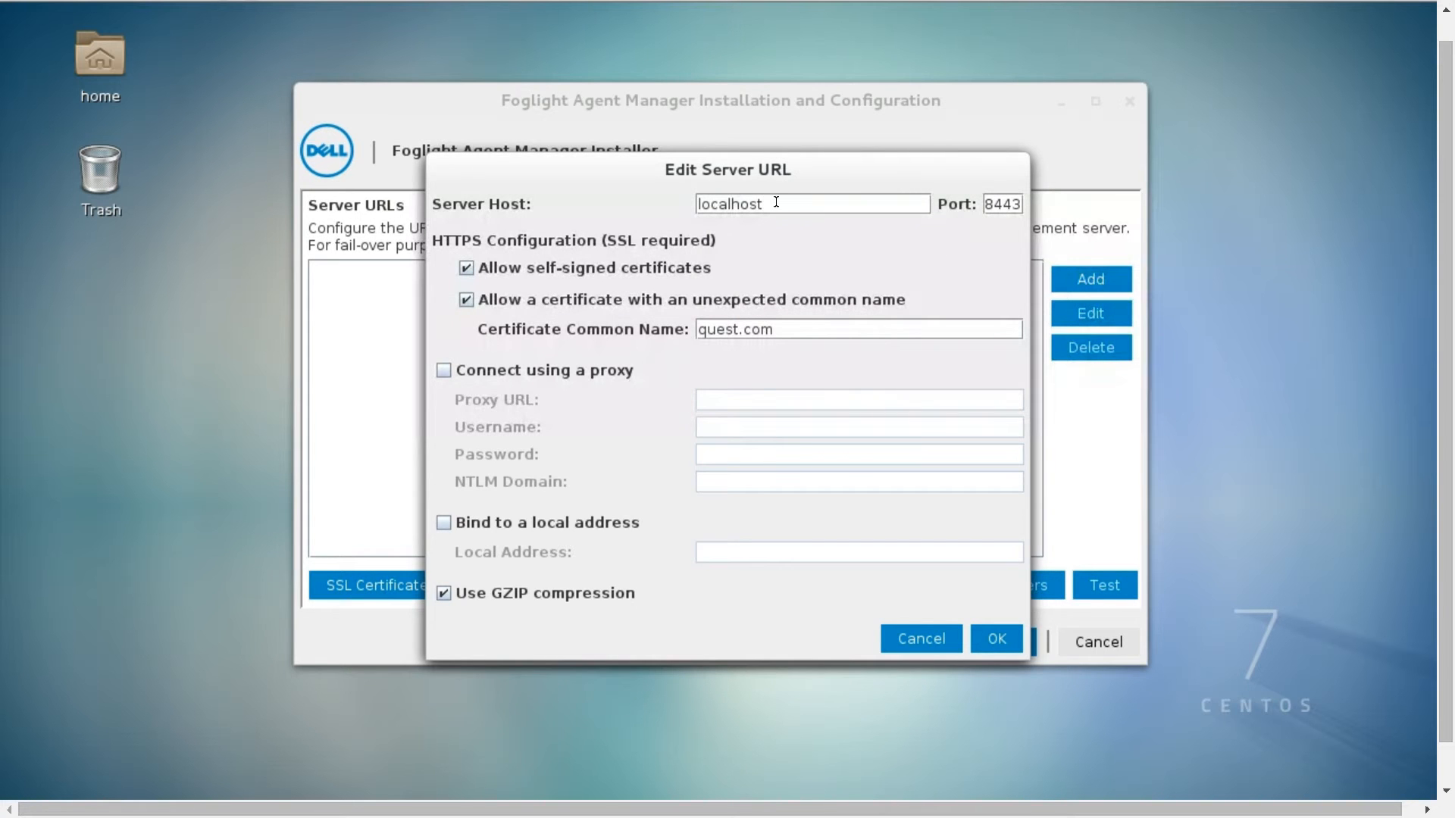
double_click(773, 201)
text(concentrator)
click(991, 204)
key(ctrl+a)
text(158)
text(72)
Replace the certificate common name with the copied certificate host name, then save the server URL and test its connectivity.
drag(788, 329, 661, 327)
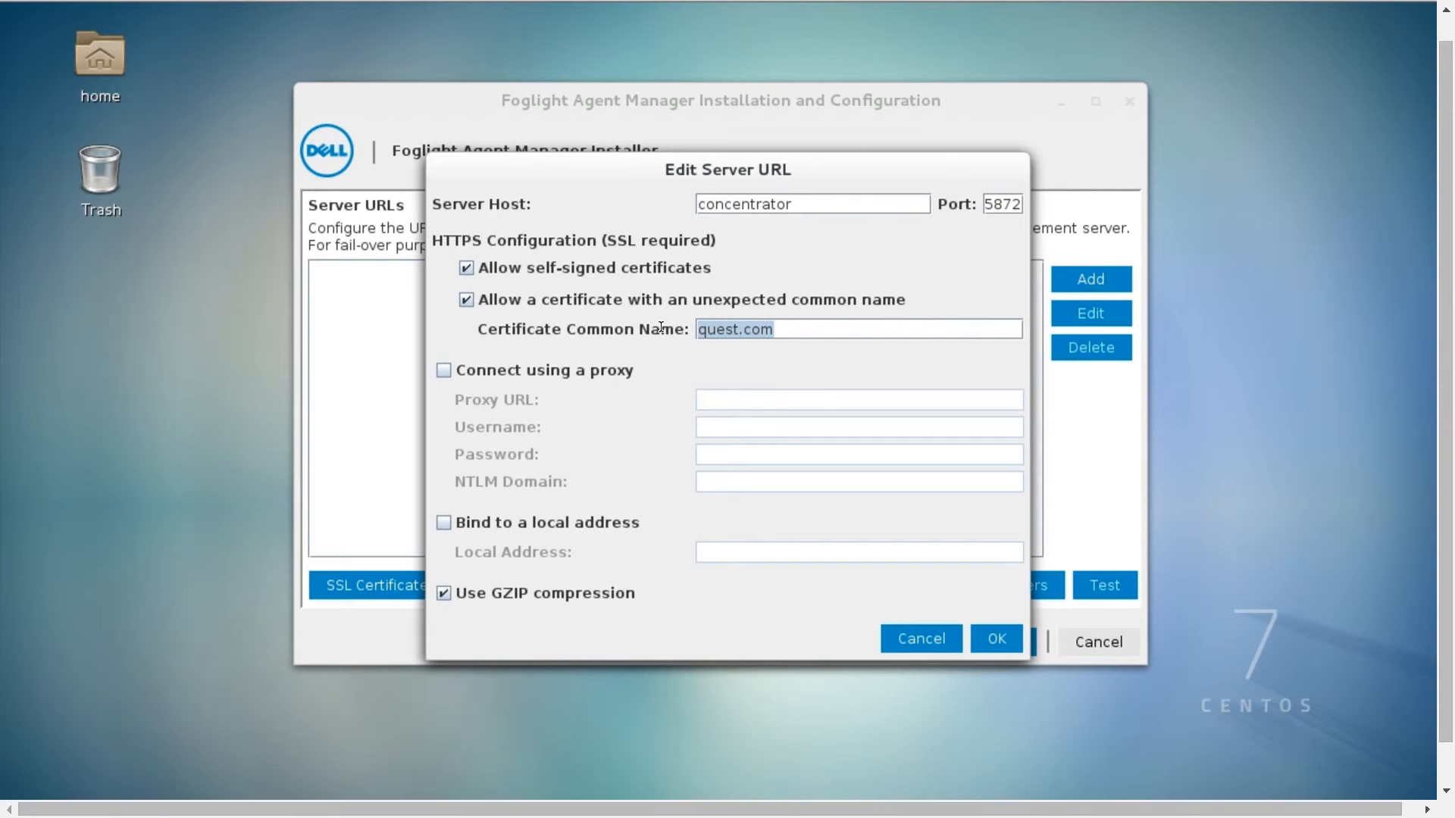
key(ctrl+v)
double_click(698, 328)
click(992, 640)
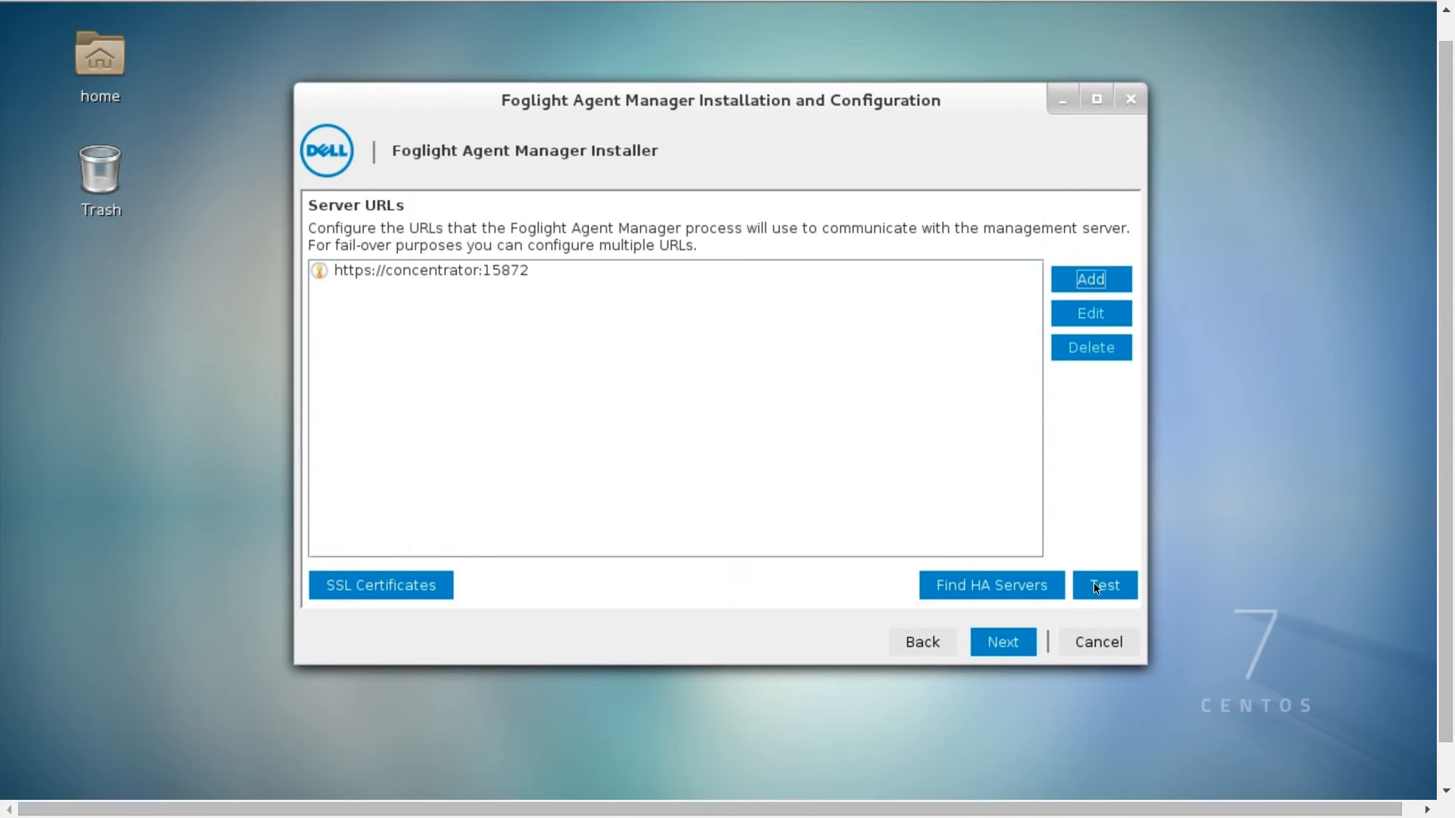
click(1096, 590)
click(997, 642)
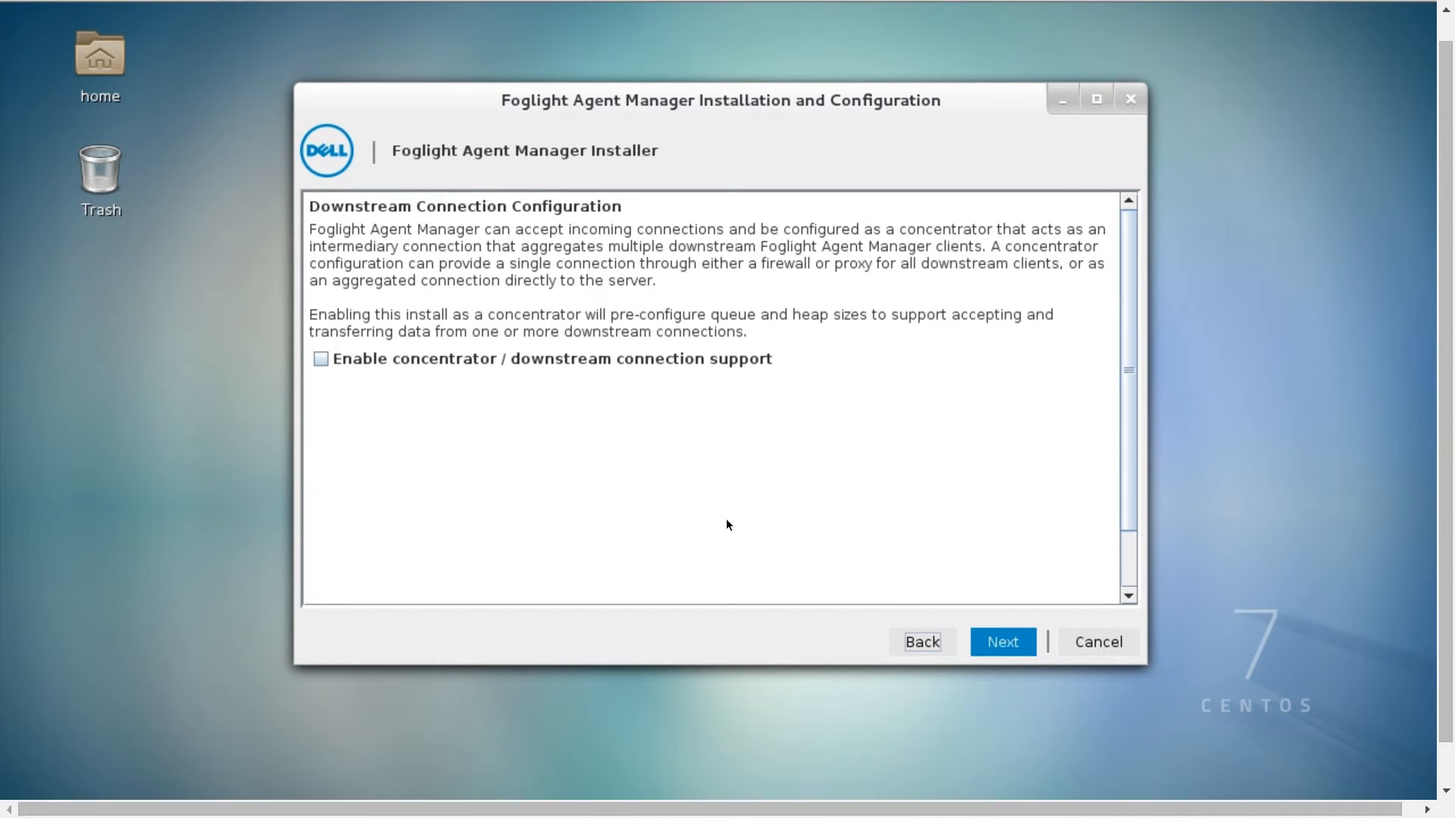
Leave downstream connection support disabled, keep the secure launcher and init.d defaults, and finish the downstream installation.
click(978, 634)
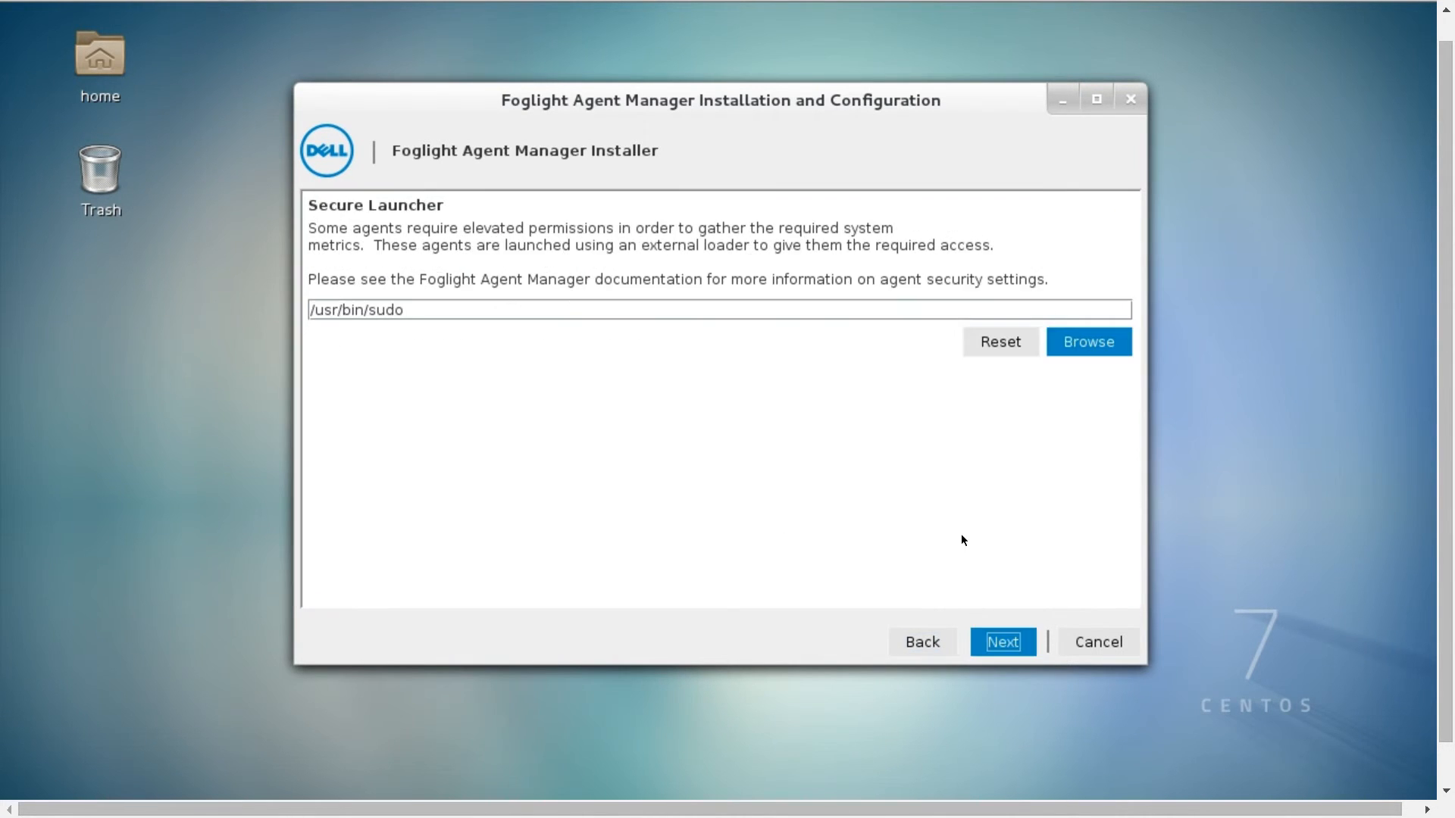
click(987, 636)
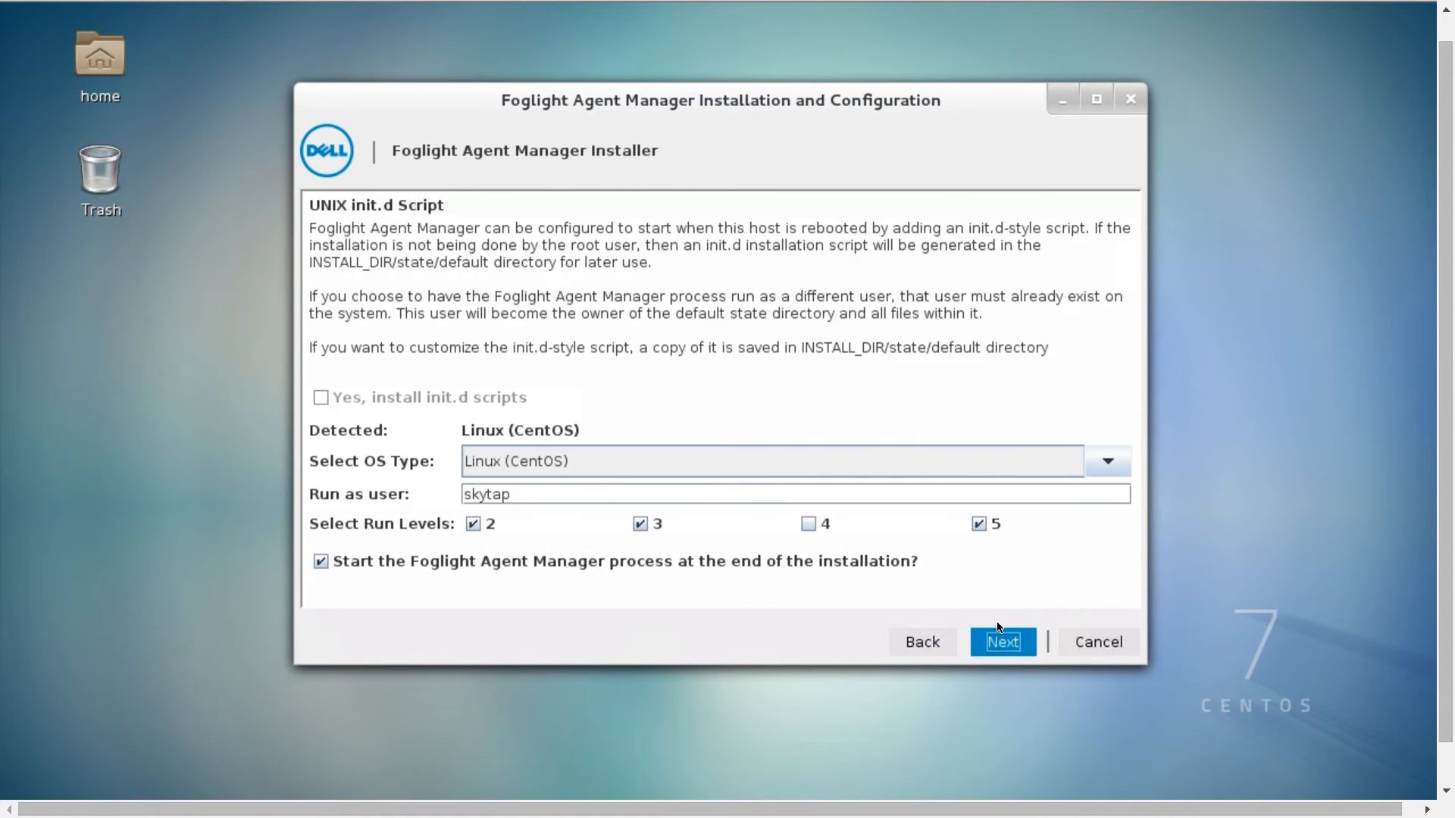
click(1002, 640)
click(1008, 643)
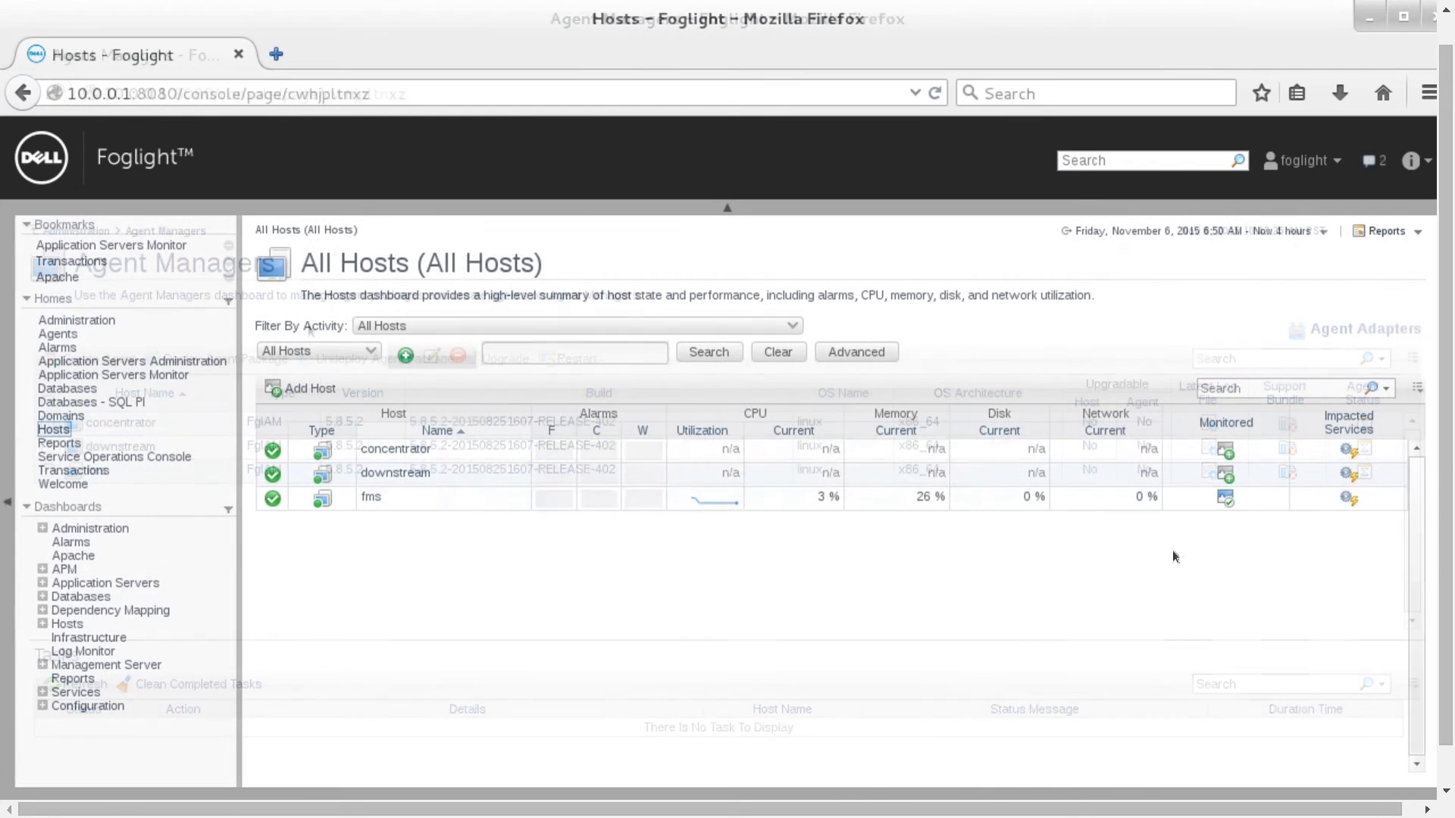
In the Foglight Hosts dashboard, add a monitored Windows host named sql using the downstream Agent Manager.
click(1226, 476)
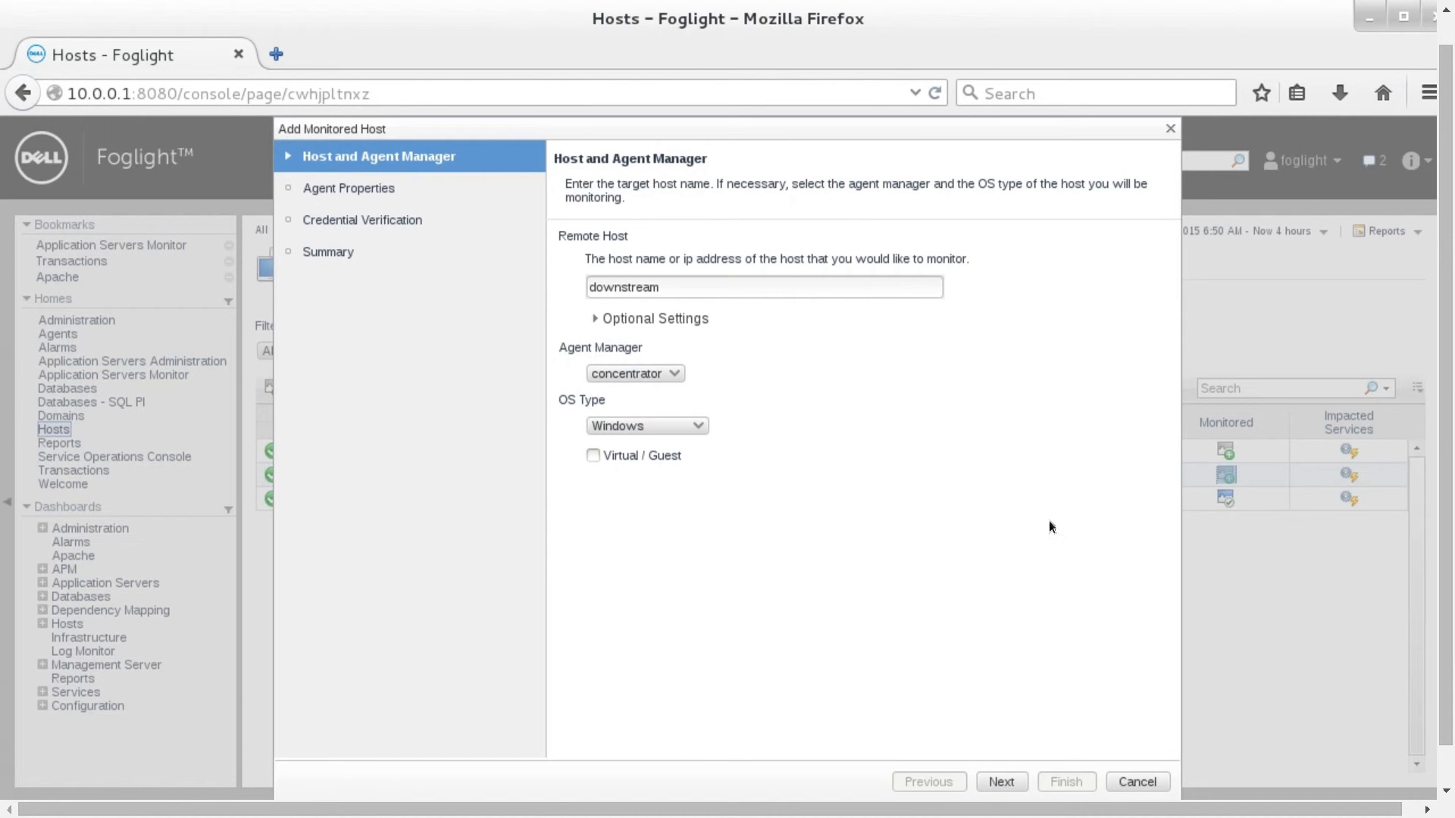
click(664, 373)
click(657, 407)
drag(692, 286, 386, 296)
text(sql)
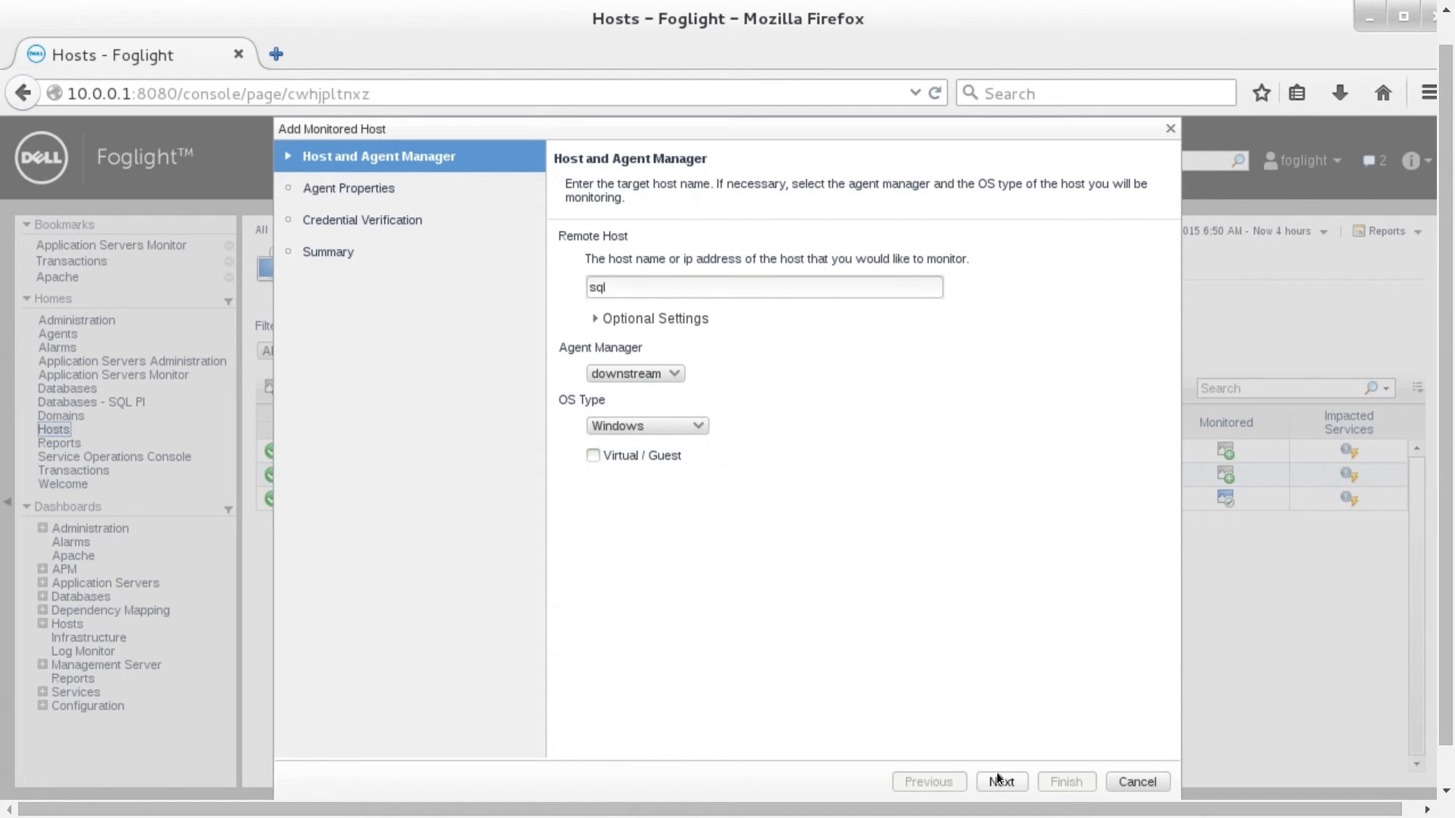
click(998, 779)
Keep the default agent properties and create a new Windows credential with its domain, user name and password.
click(1006, 784)
click(1006, 784)
click(763, 705)
click(999, 782)
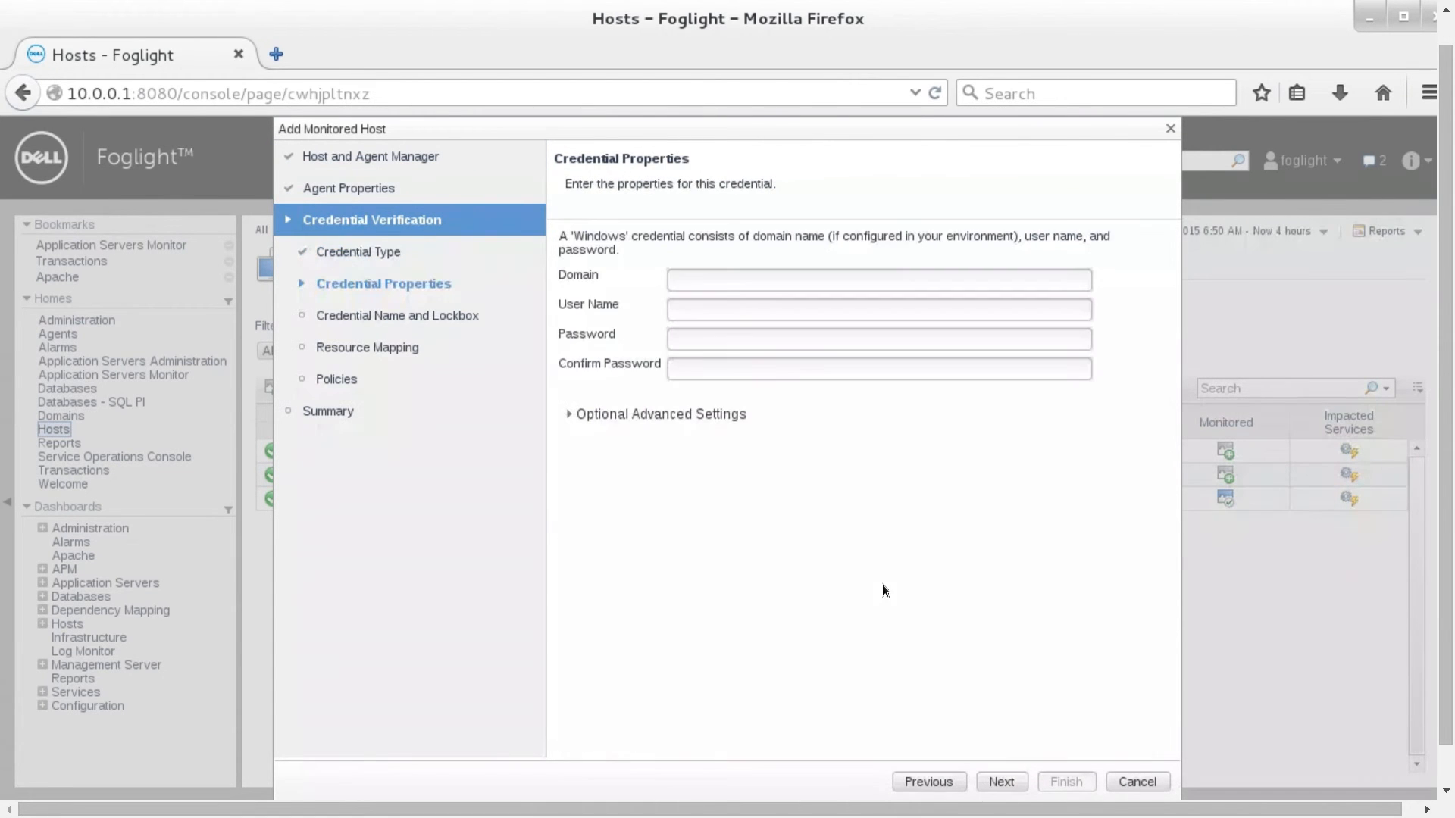
click(718, 279)
click(1000, 782)
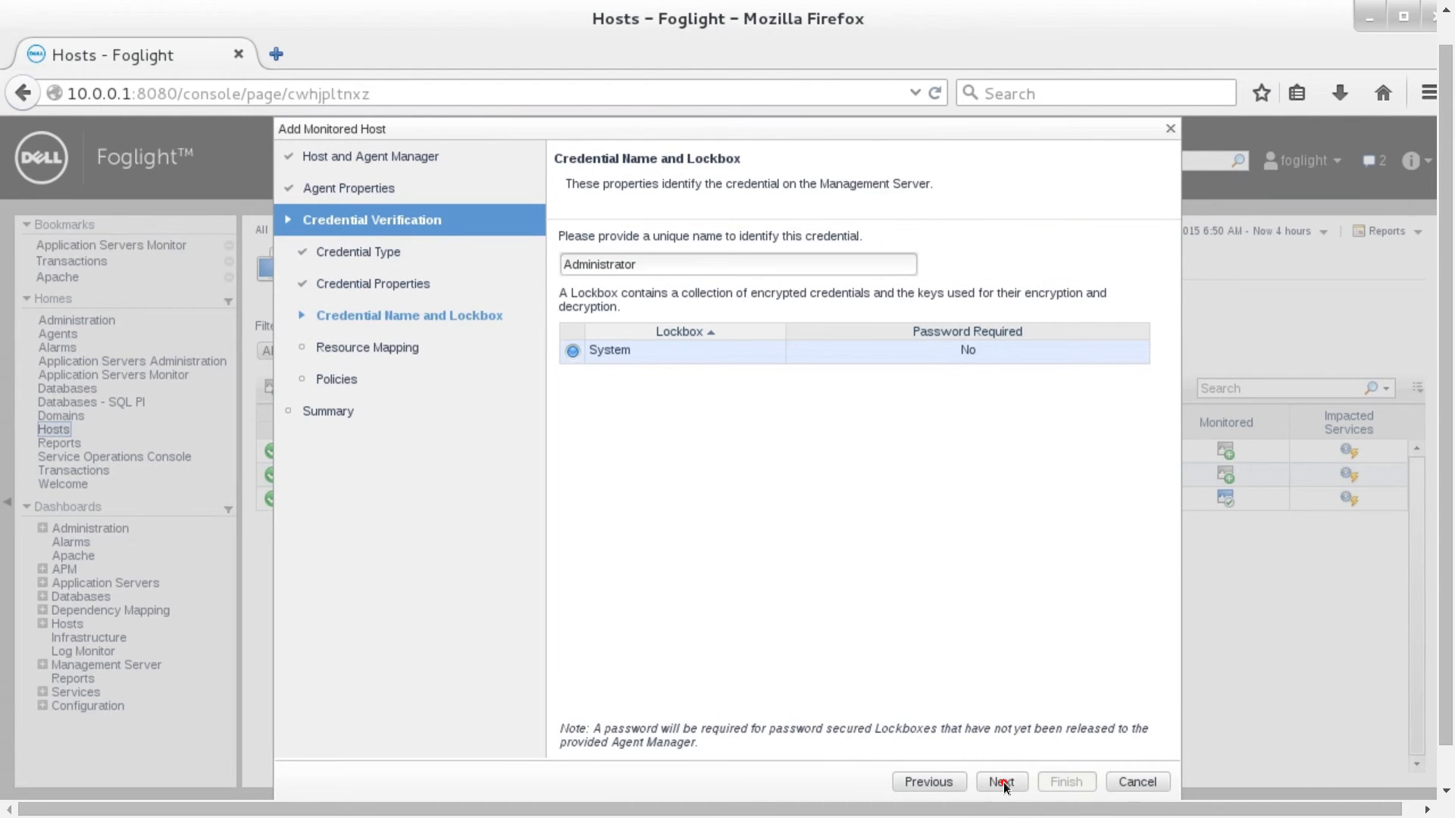
Store the credential as Administrator in the System lockbox, accept the default mapping and policies, and finish creating the monitoring agent.
click(1002, 782)
click(1002, 782)
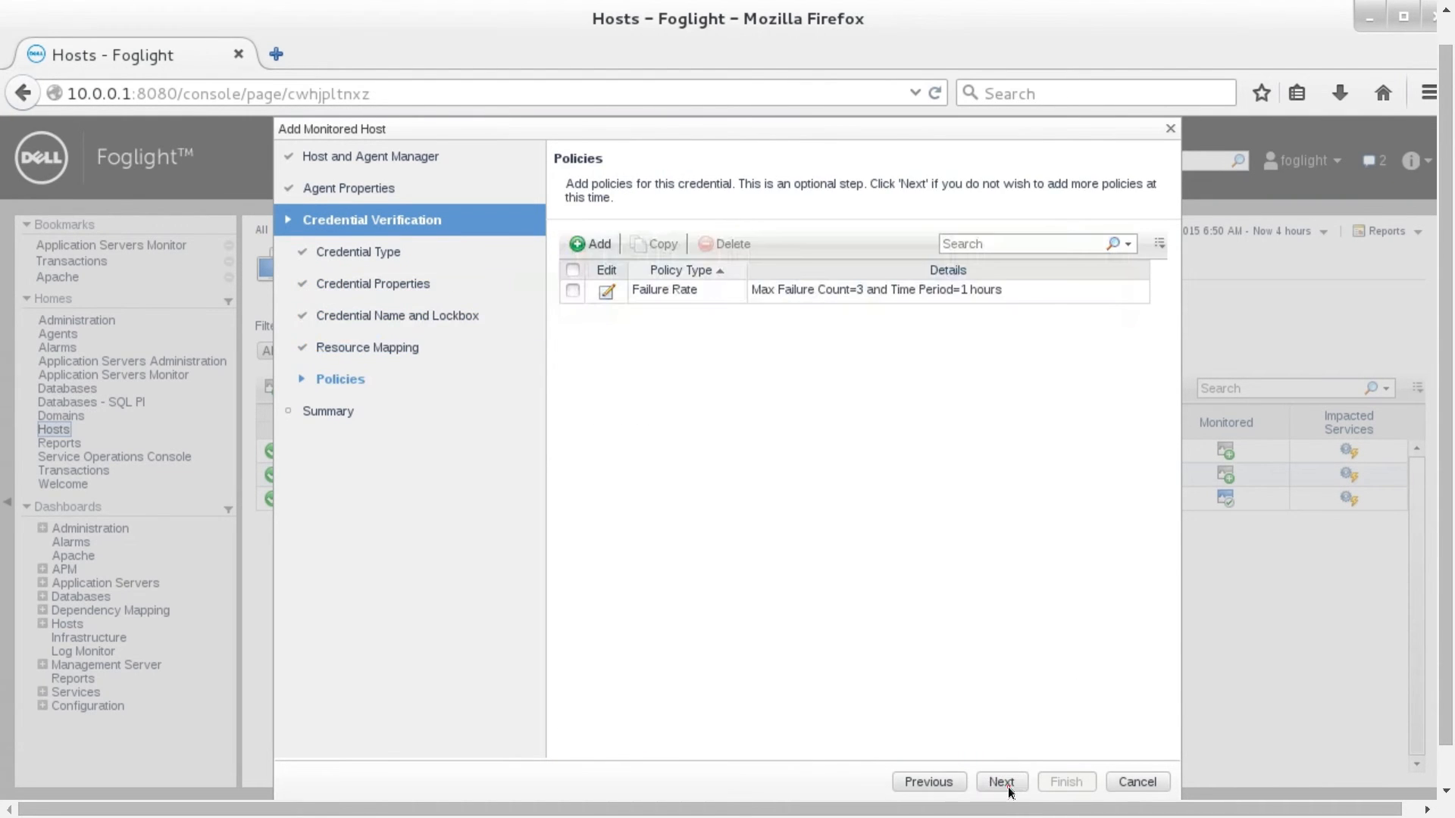
click(1066, 781)
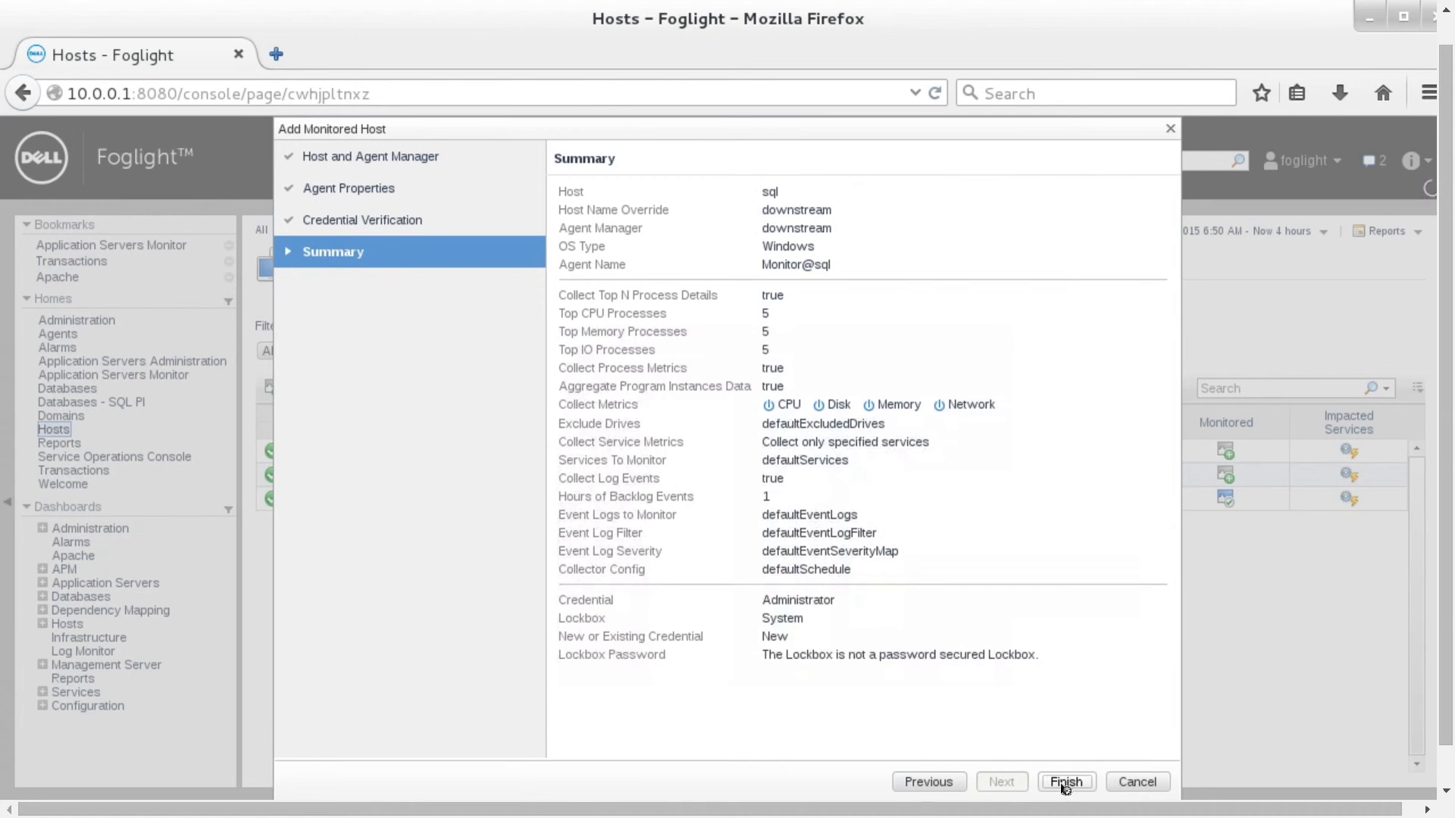
click(987, 577)
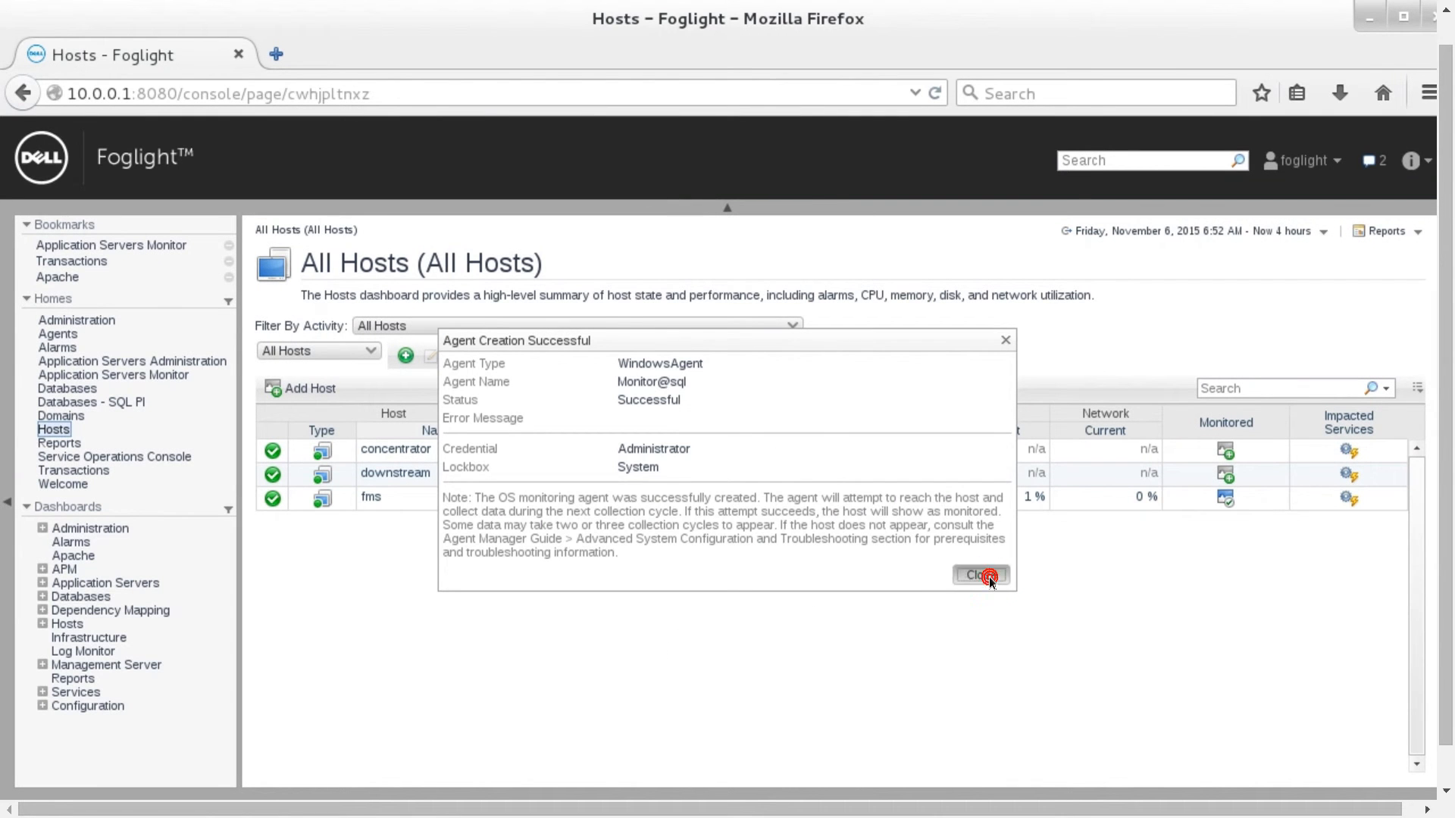
From Application Servers Administration, start creating a Nexus in Nexus Administration and choose the downstream Agent Manager as its host.
click(210, 363)
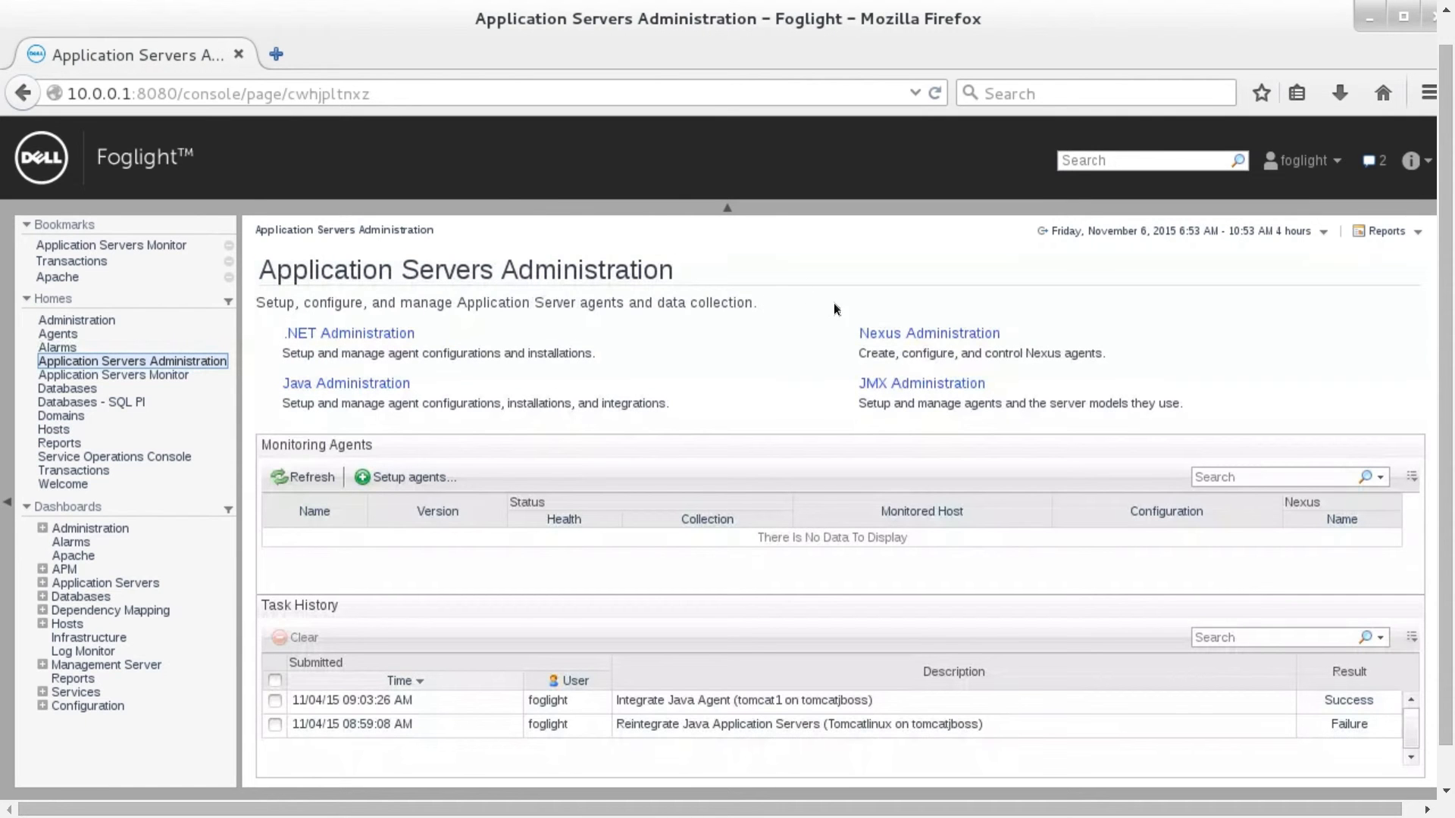
click(877, 336)
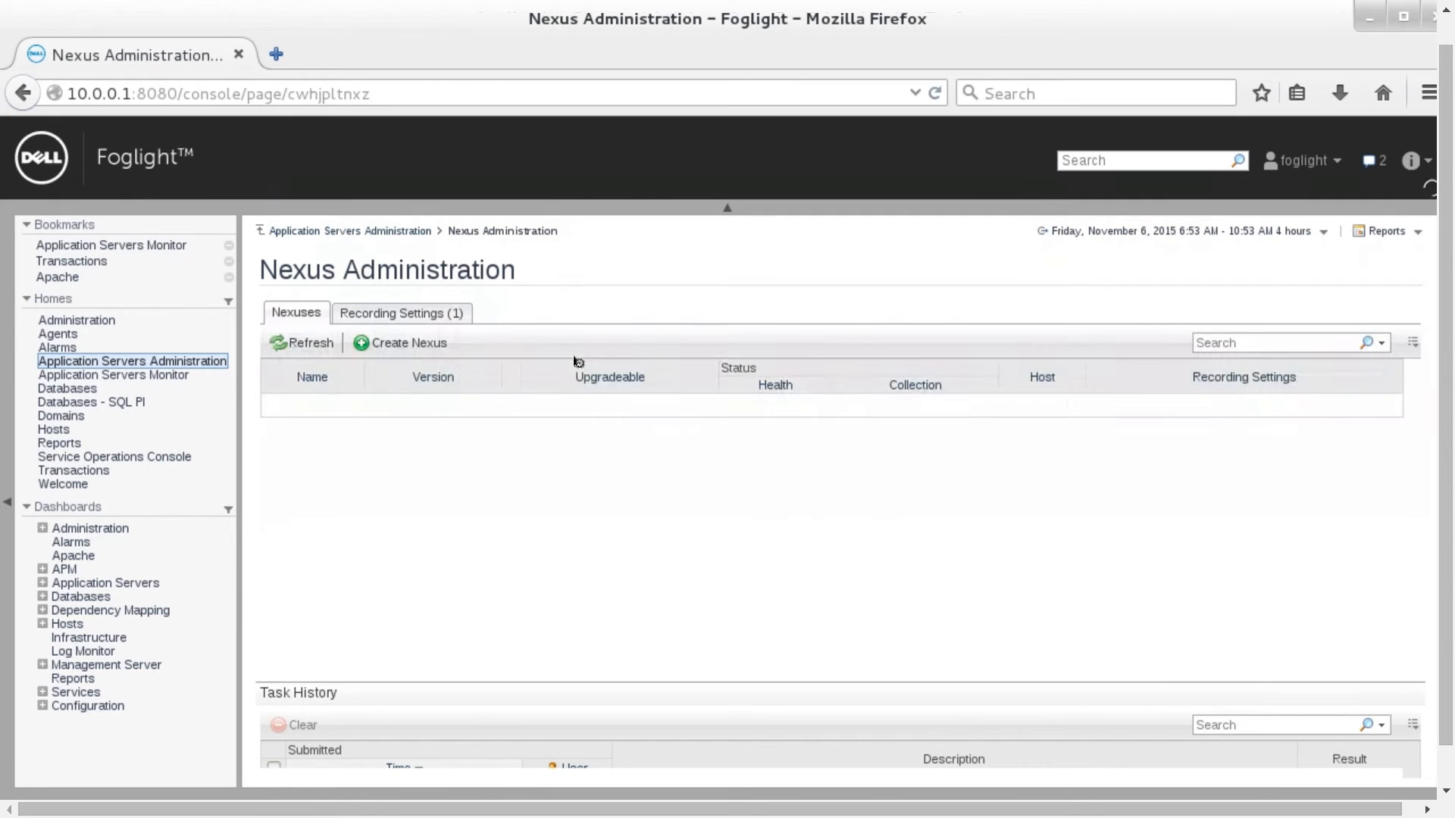
click(399, 345)
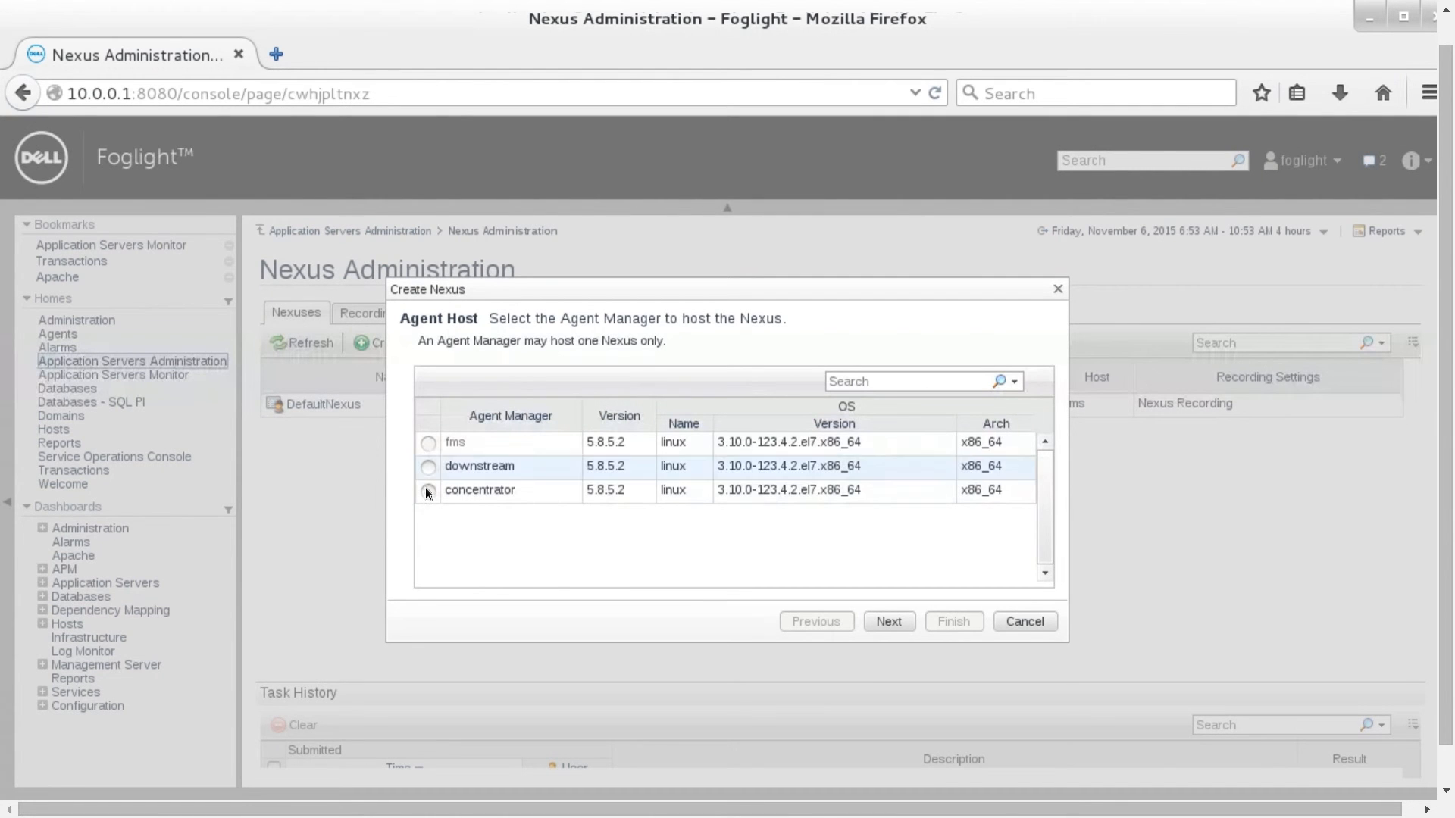
click(429, 468)
click(884, 623)
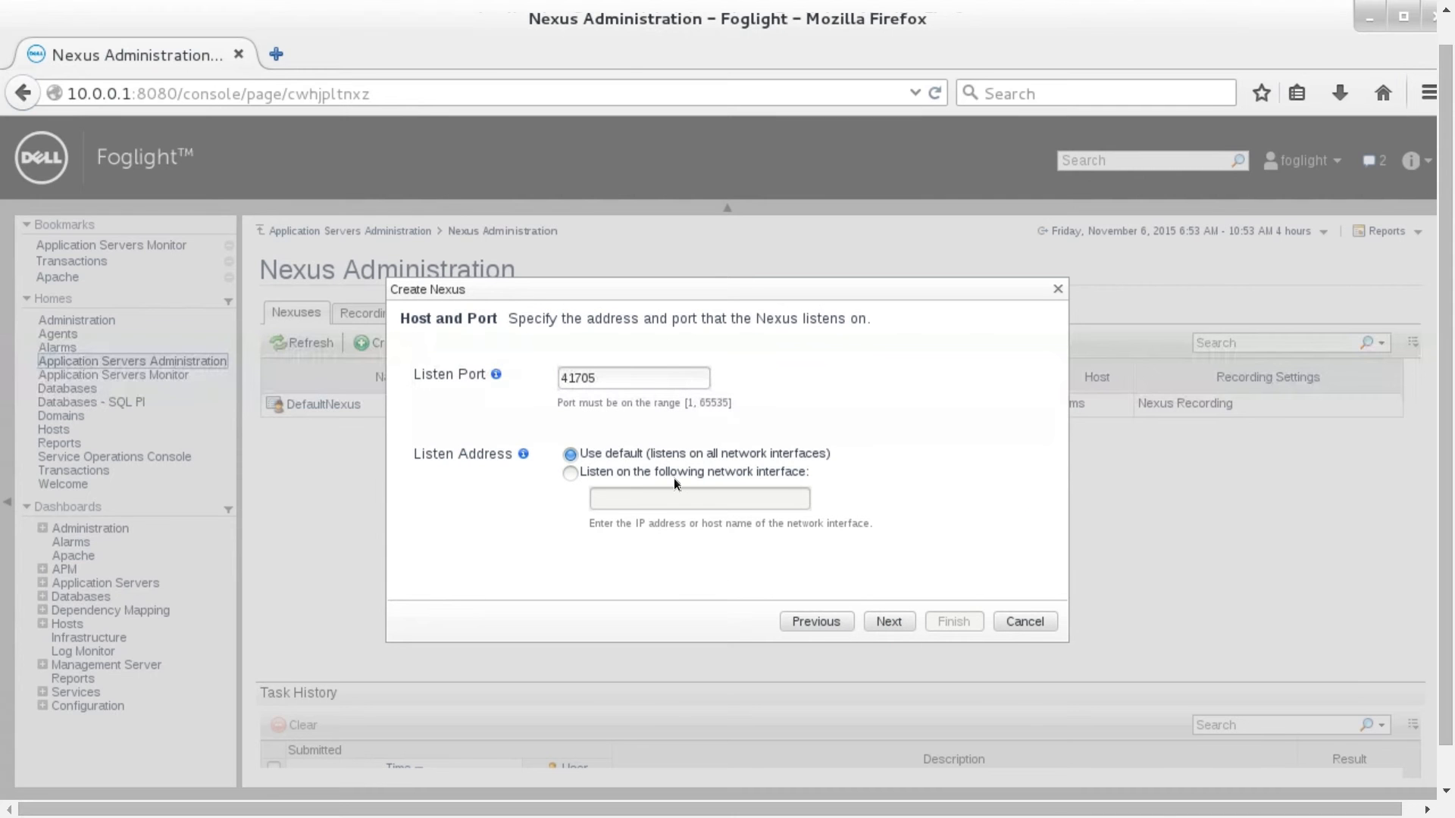
Keep listen port 41705, all network interfaces and the Nexus Recording settings, and finish creating the activated Nexus named Nexus@downstream.
click(884, 621)
click(884, 622)
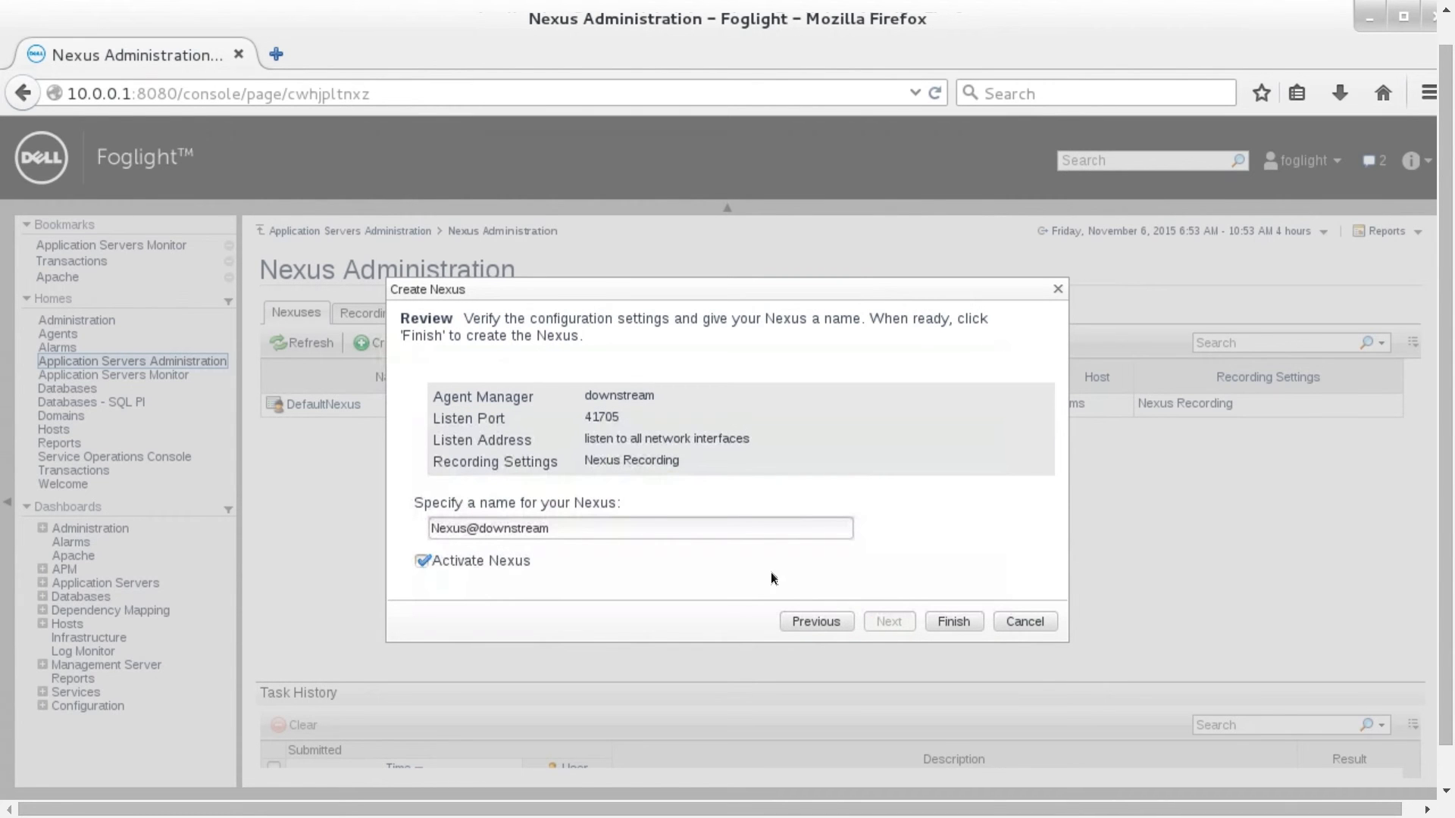
click(953, 622)
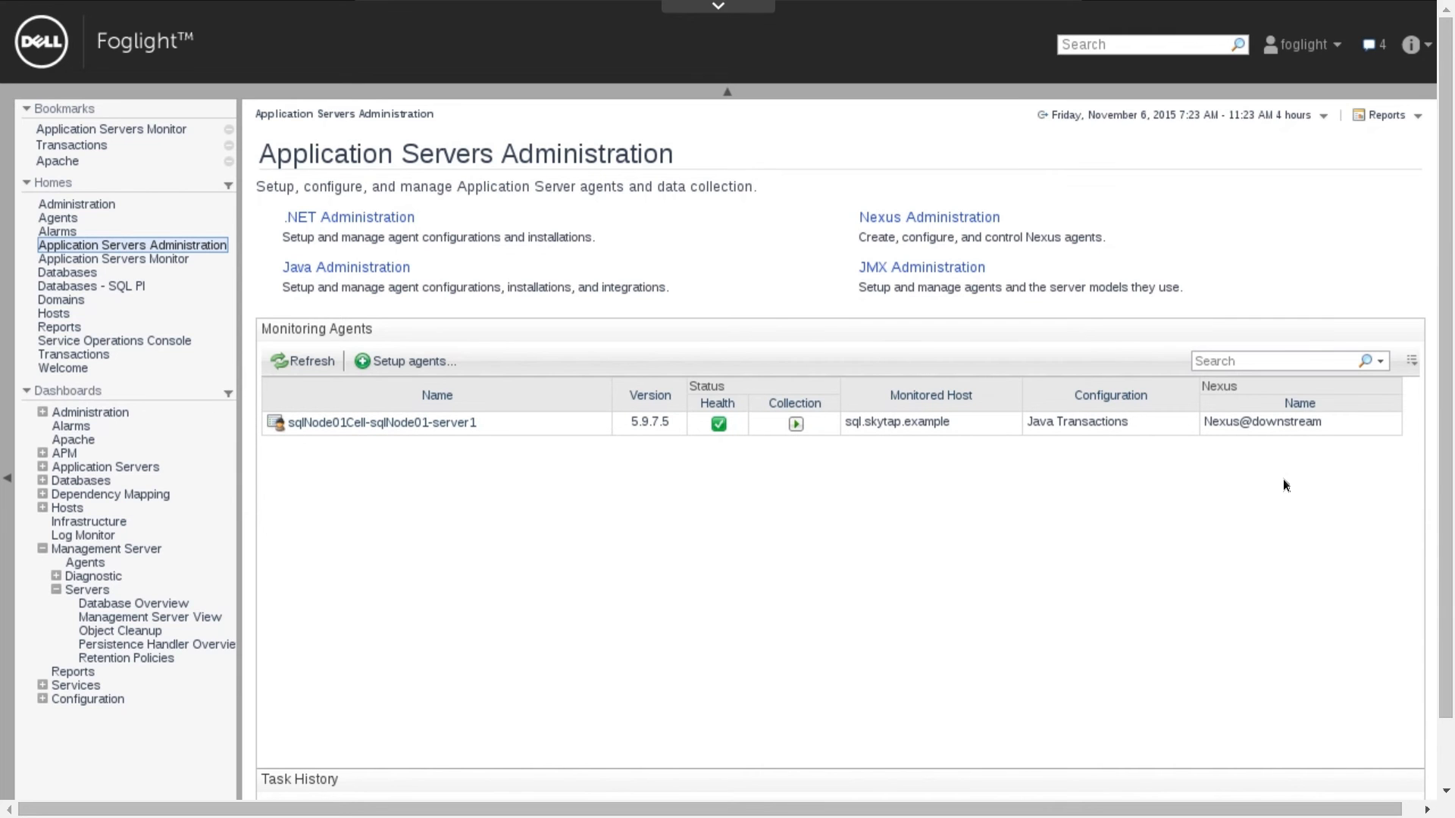
In Application Servers Monitor, examine the GET /PlantsByWebSphere/servlet/* request and the single traces of the POST /PlantsByWebSphere/* request.
click(182, 258)
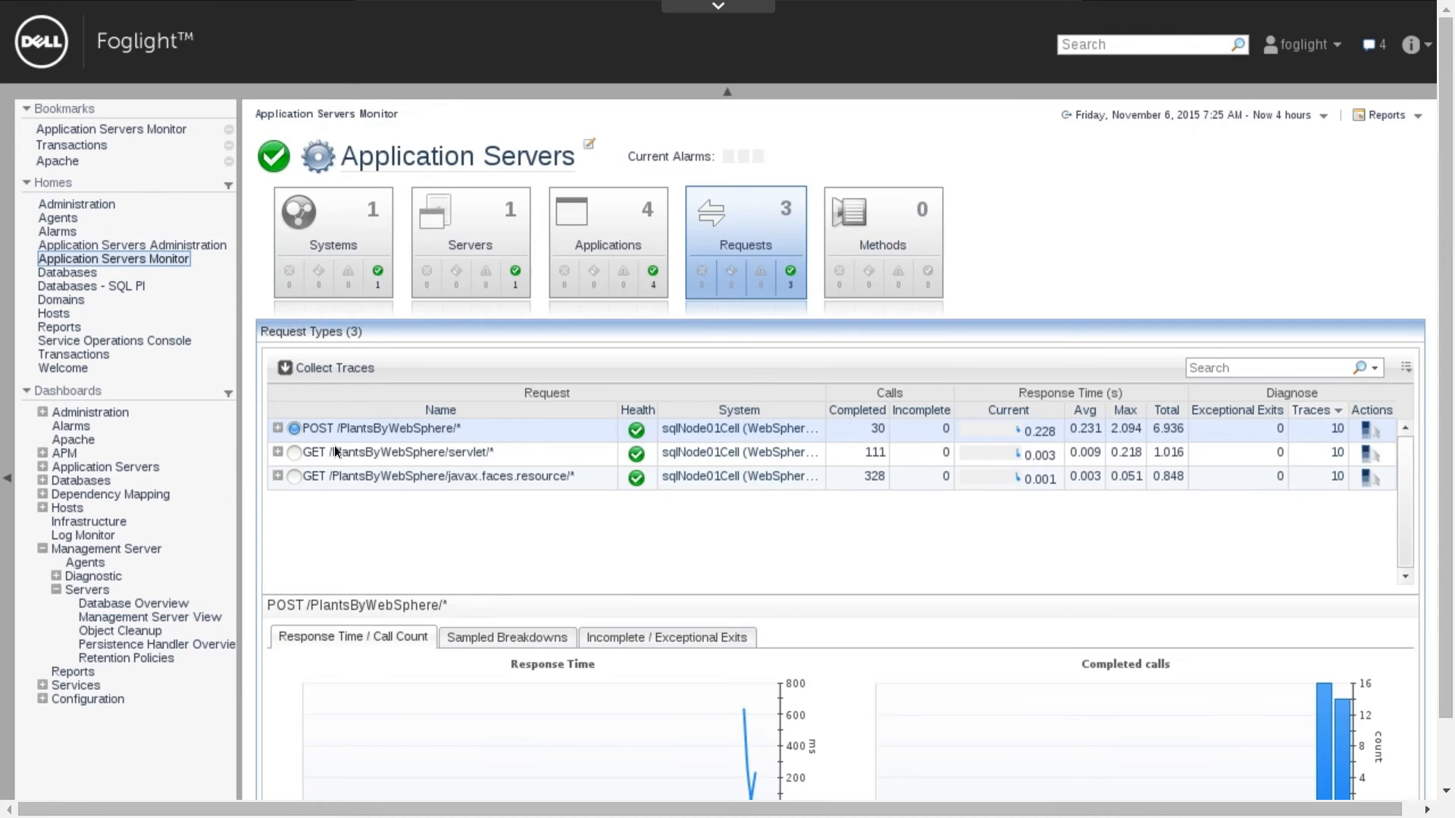
click(297, 452)
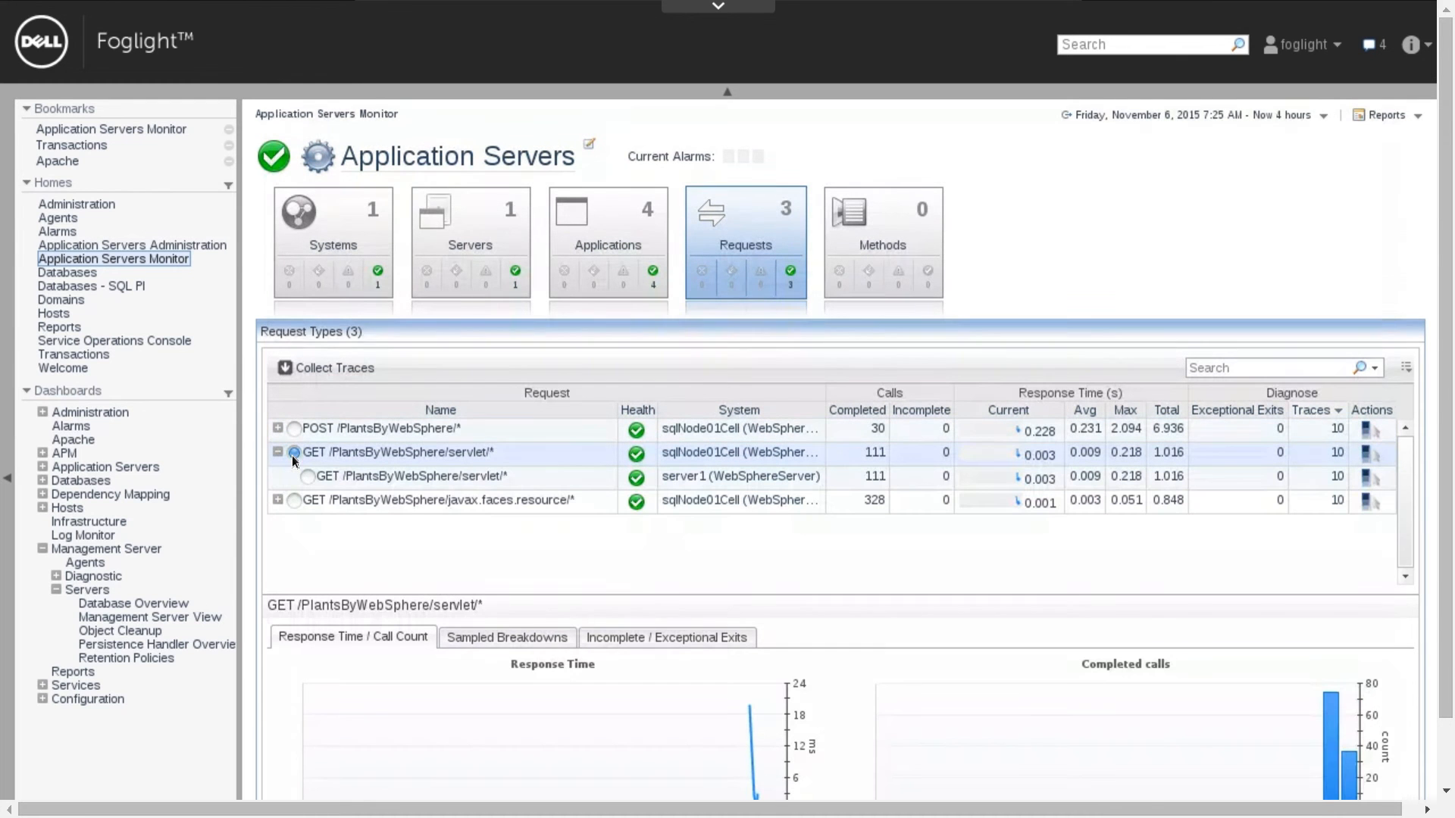
click(1336, 430)
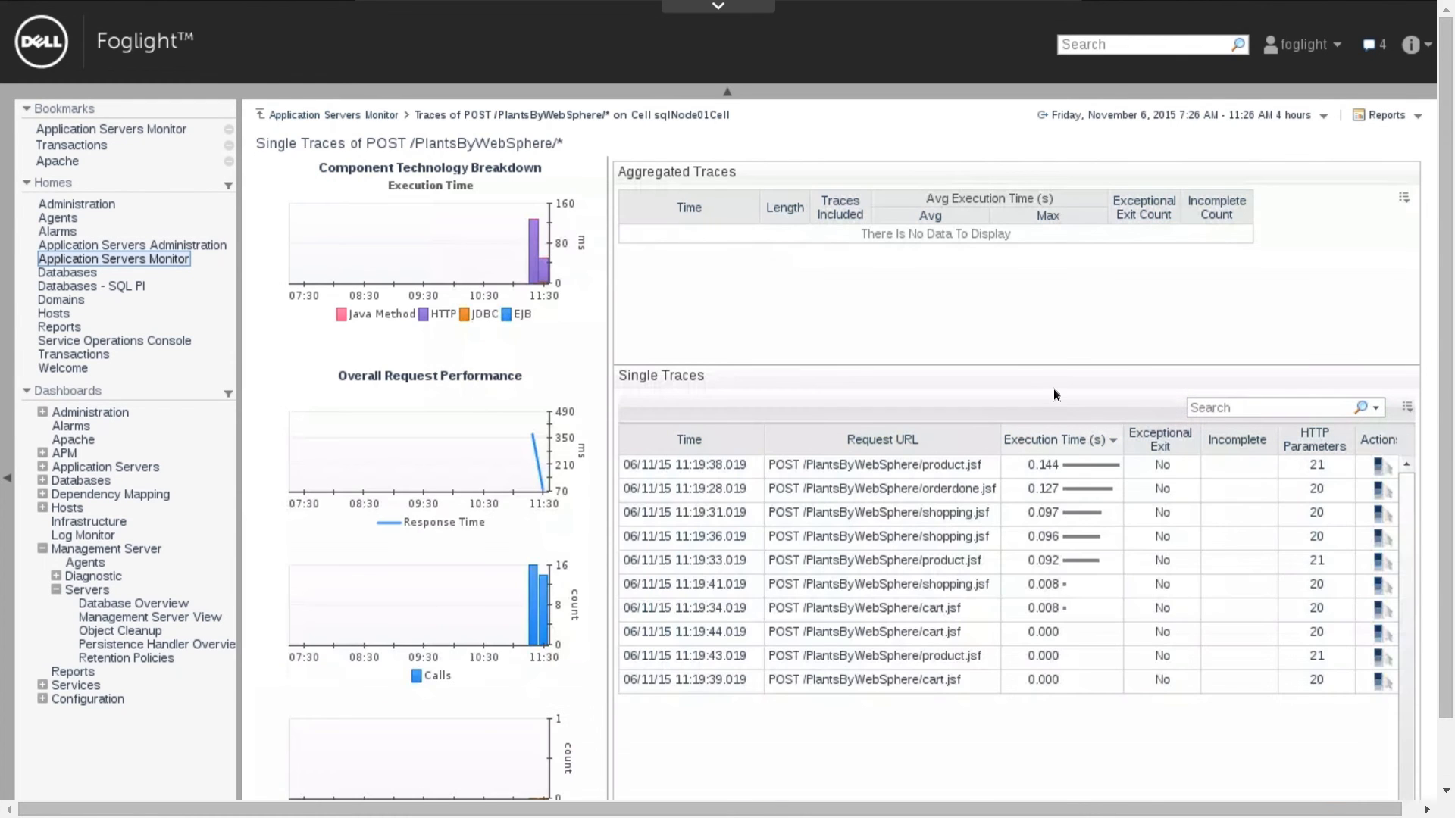
click(334, 114)
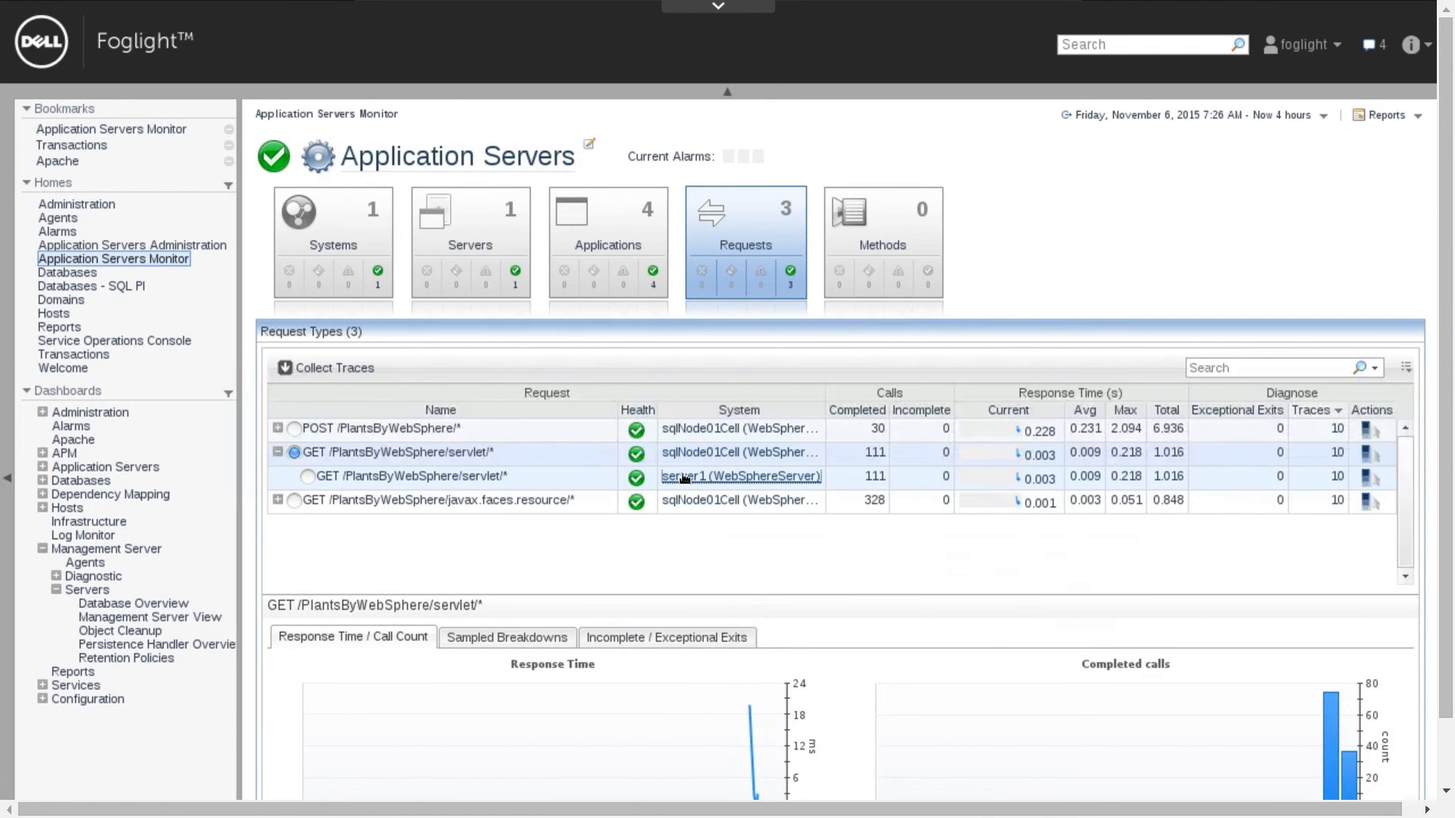
View the details of the WebSphere server server1, expand its host and alarm summary, and go to the host monitor.
mouse_move(685, 477)
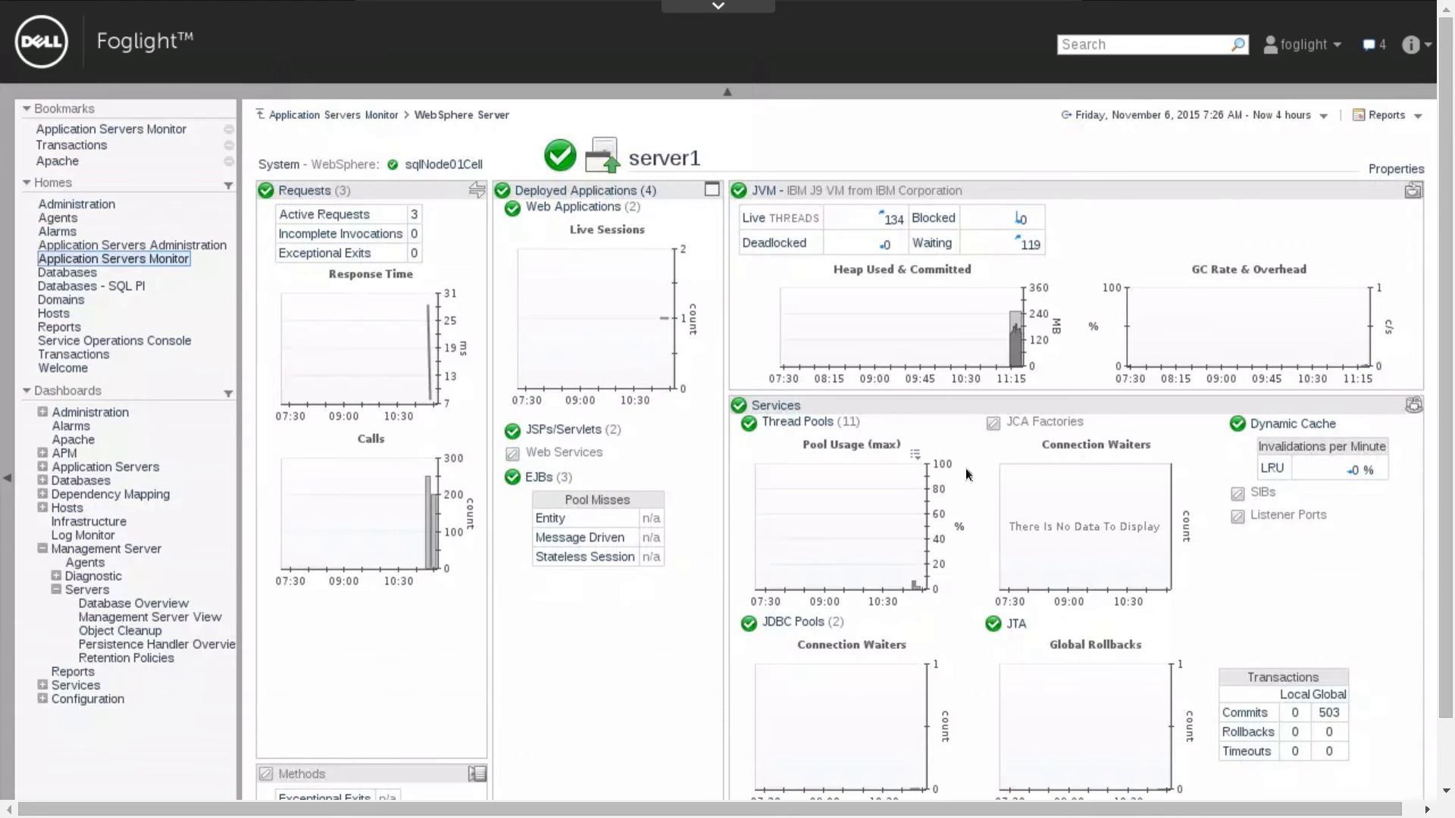
drag(1445, 610, 1445, 675)
click(1416, 761)
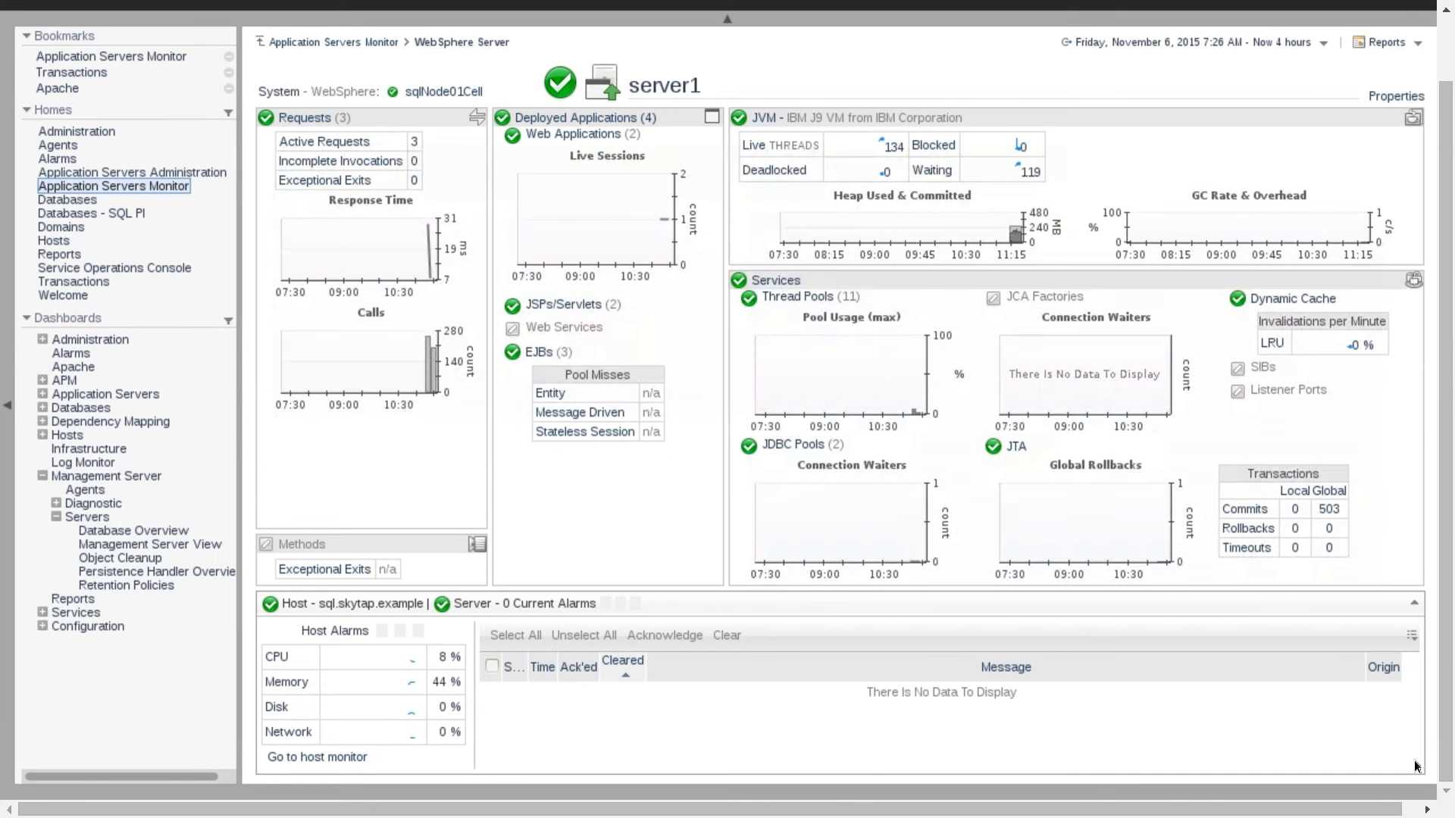
click(346, 757)
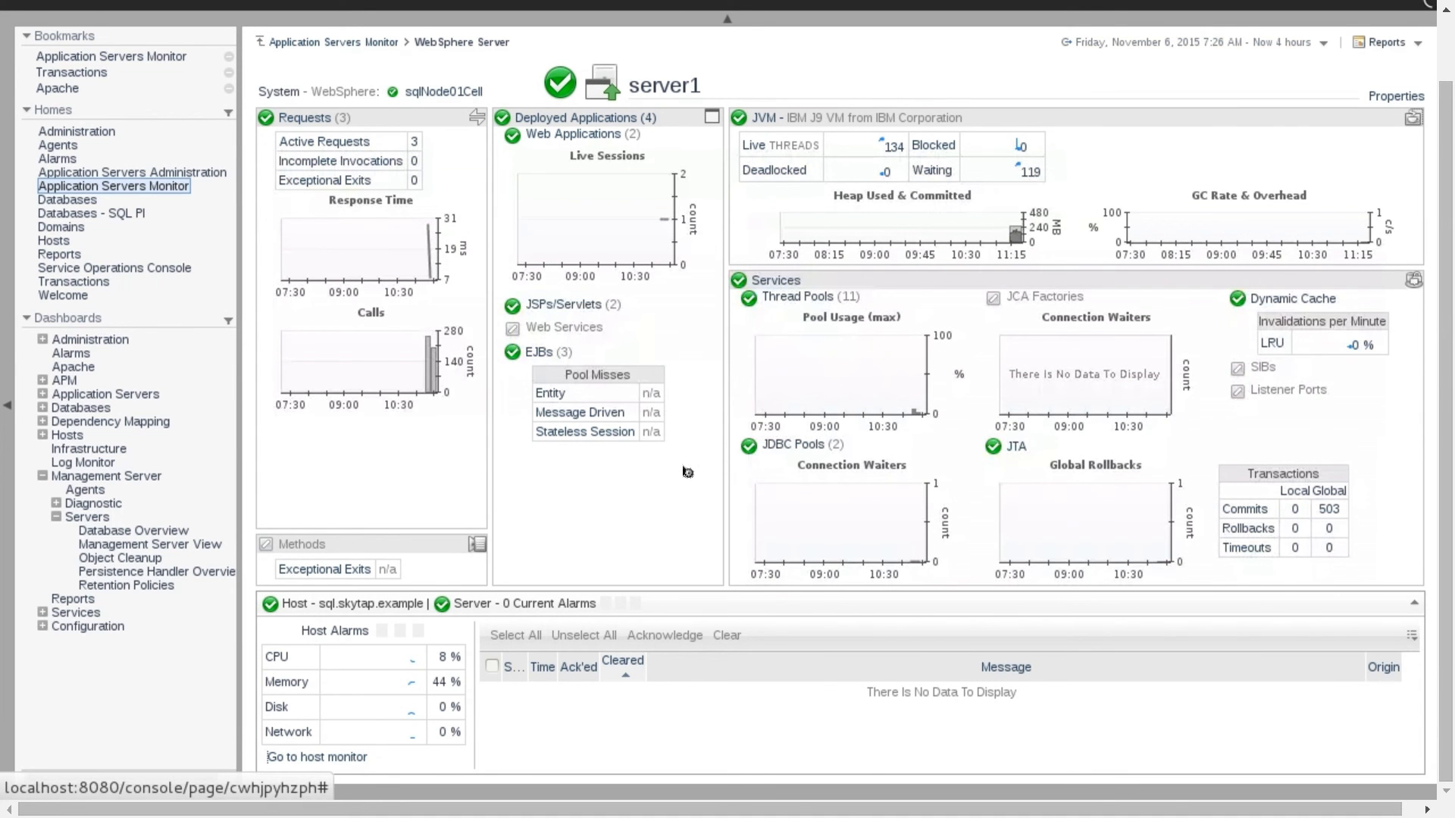